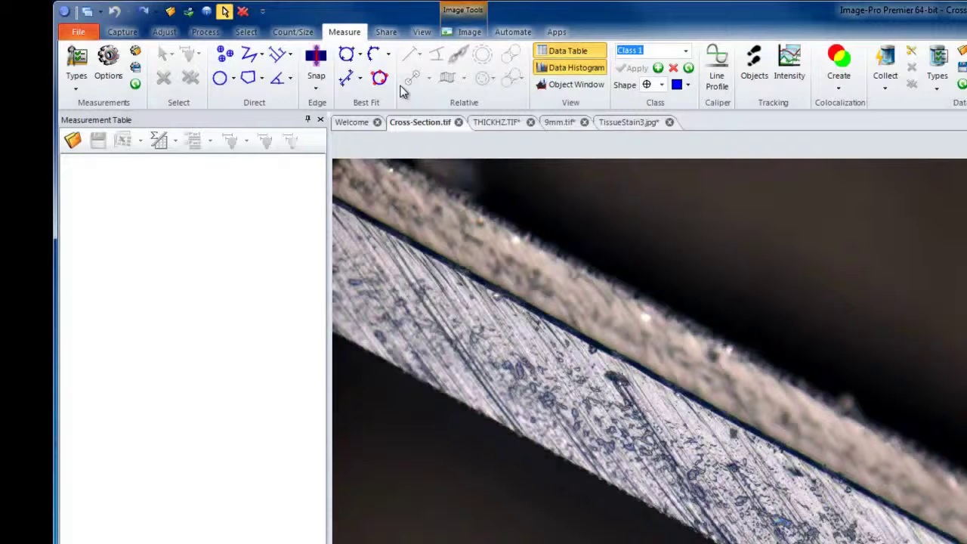
Step: Draw straight measurement lines L1 and L2 along the strip's lower and upper edges
click(262, 54)
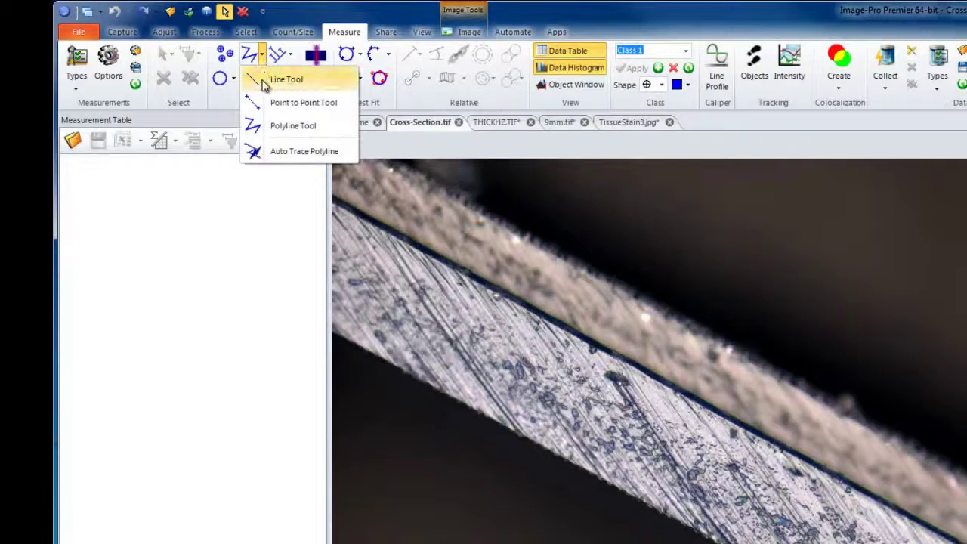
click(280, 79)
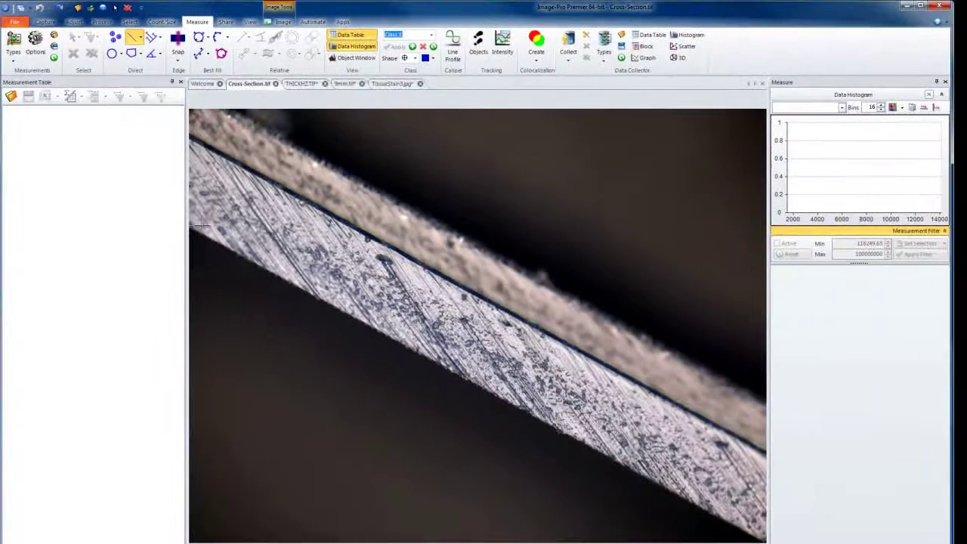
drag(195, 226, 714, 514)
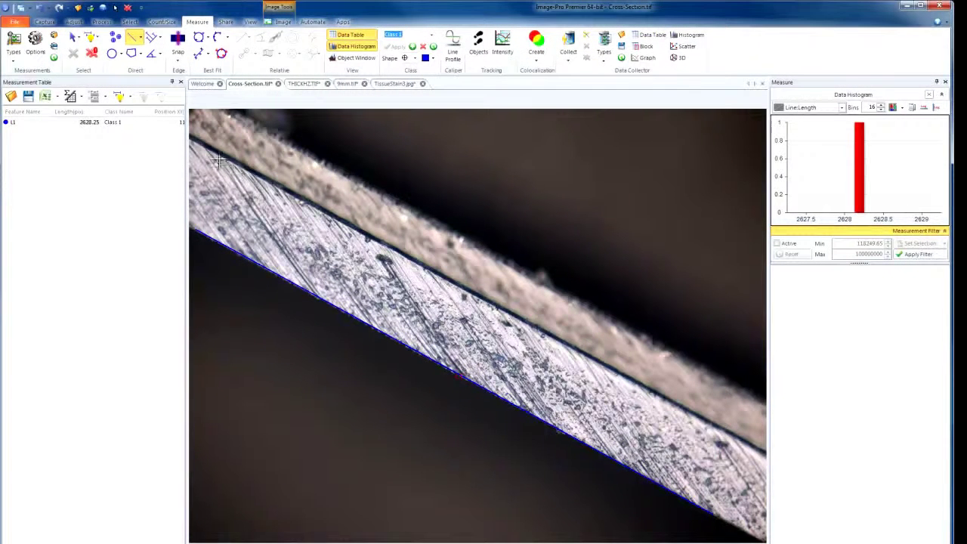
mouse_move(220, 160)
mouse_down()
mouse_move(694, 409)
mouse_move(730, 436)
mouse_up()
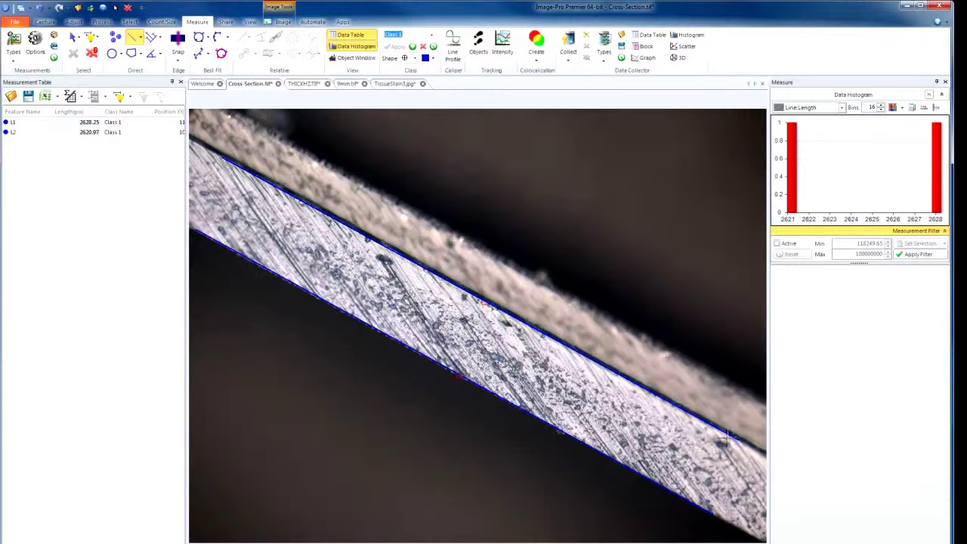
Step: Select both edge lines, L1 and L2, with the Select tool
click(73, 38)
click(286, 279)
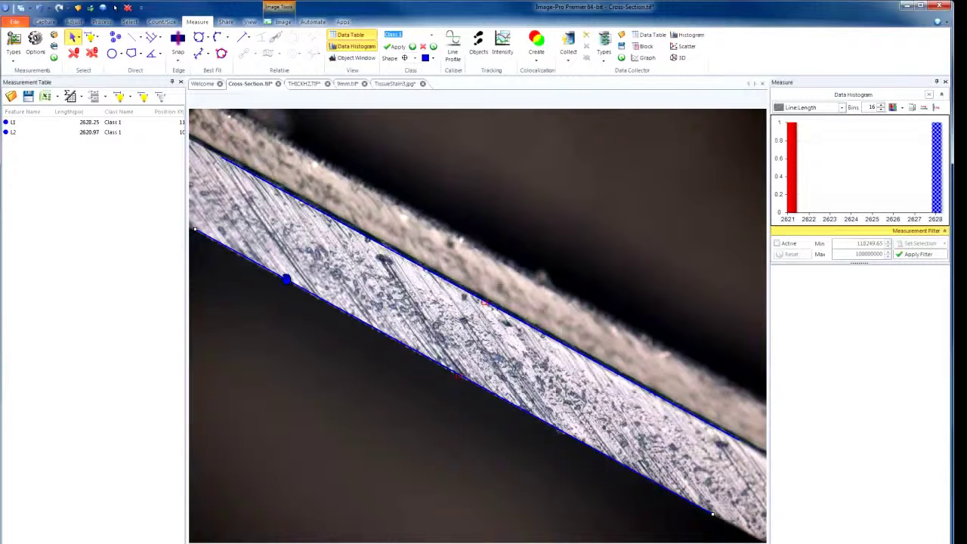
click(342, 225)
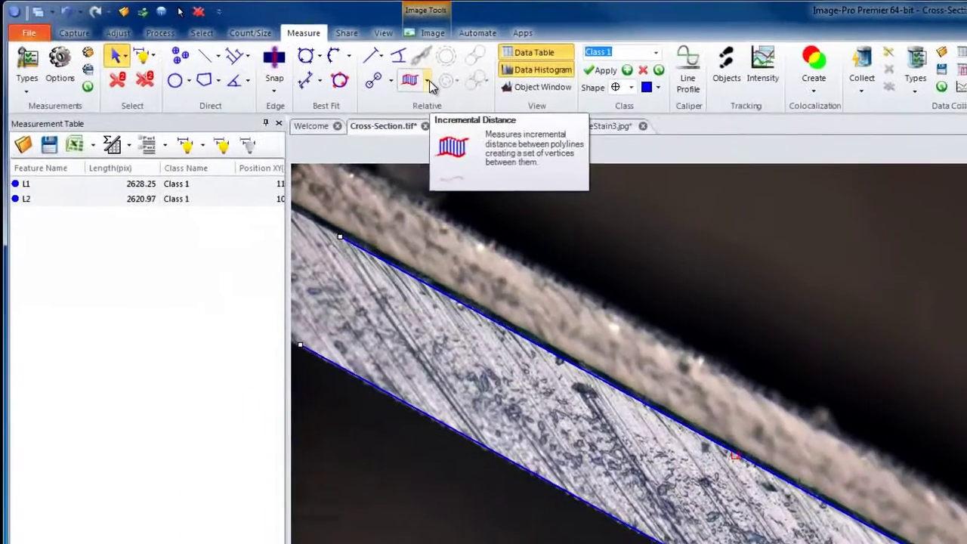
Step: Change the incremental distance step size from 10 to 5 pixels, keeping Type as Shortest
click(280, 55)
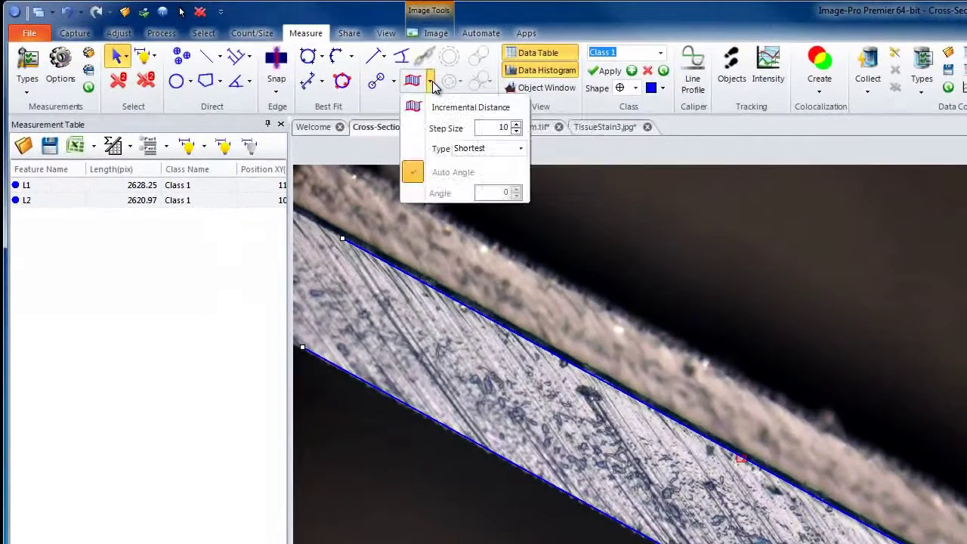
double_click(504, 127)
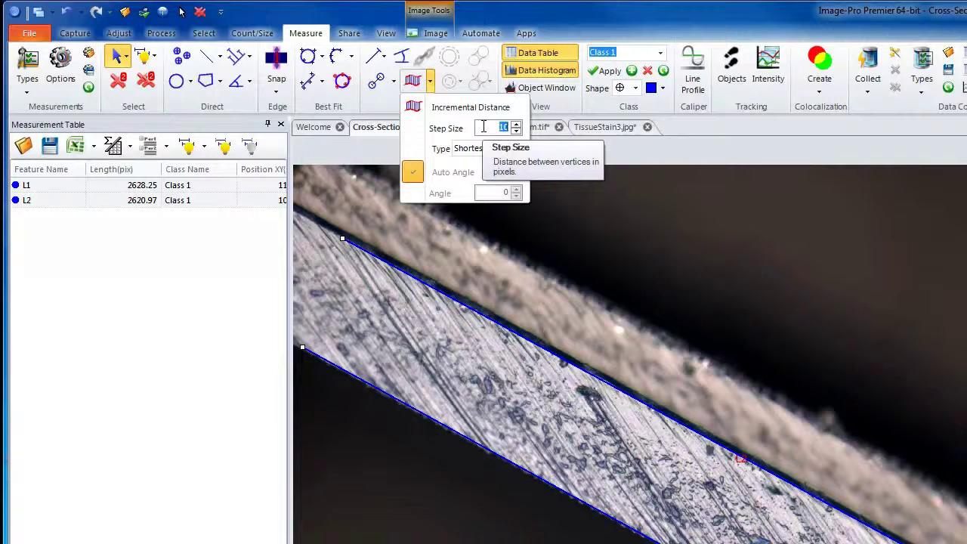
click(517, 132)
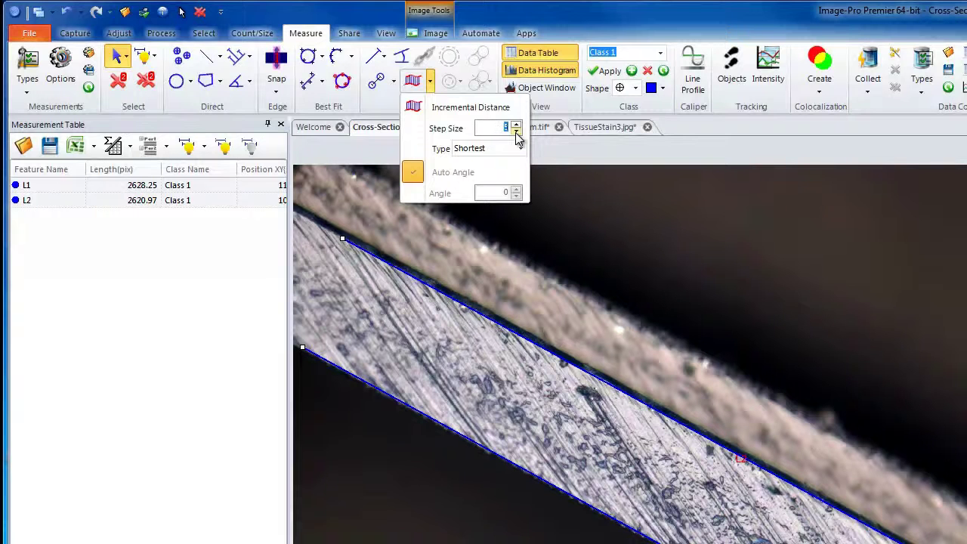
click(521, 149)
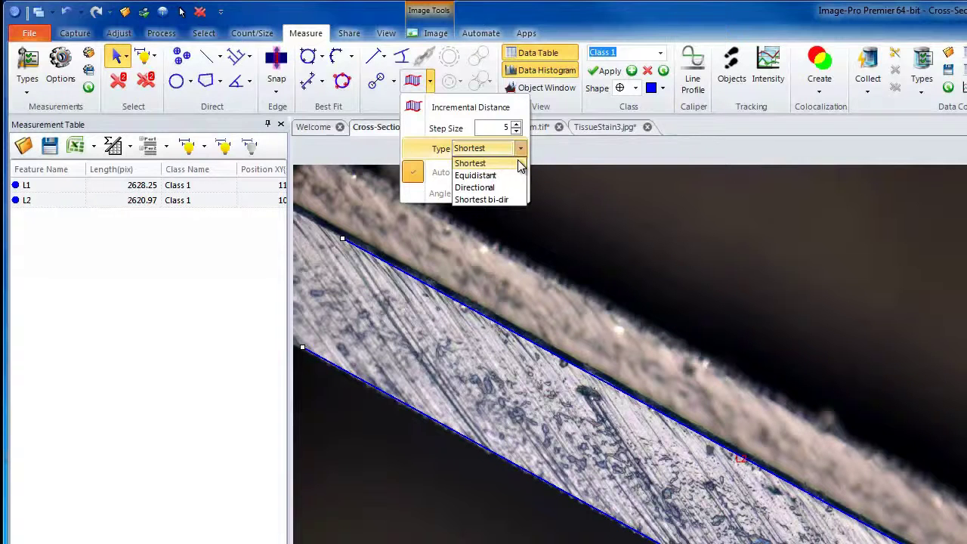
click(508, 162)
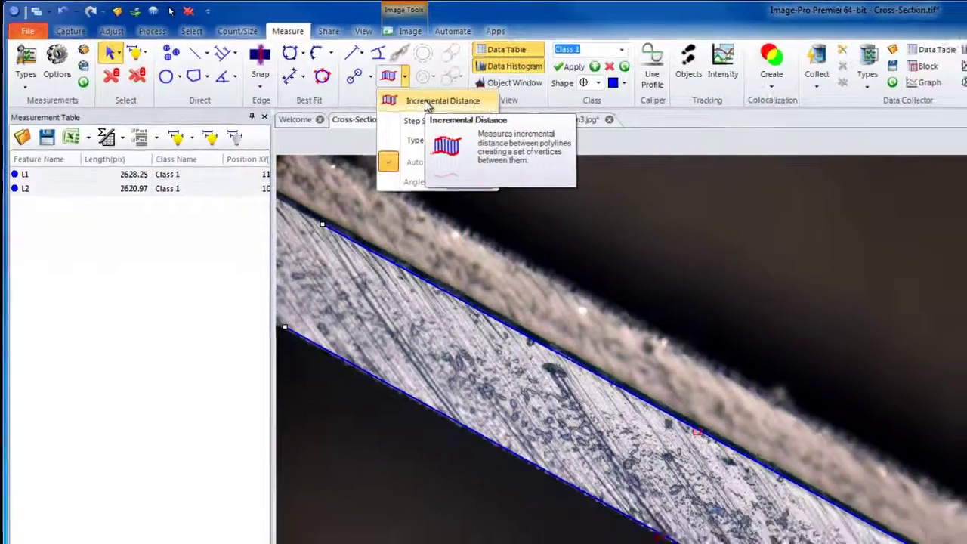
Step: Generate incremental distance lines of about 336 px between L1 and L2, then zoom in to inspect them
click(453, 110)
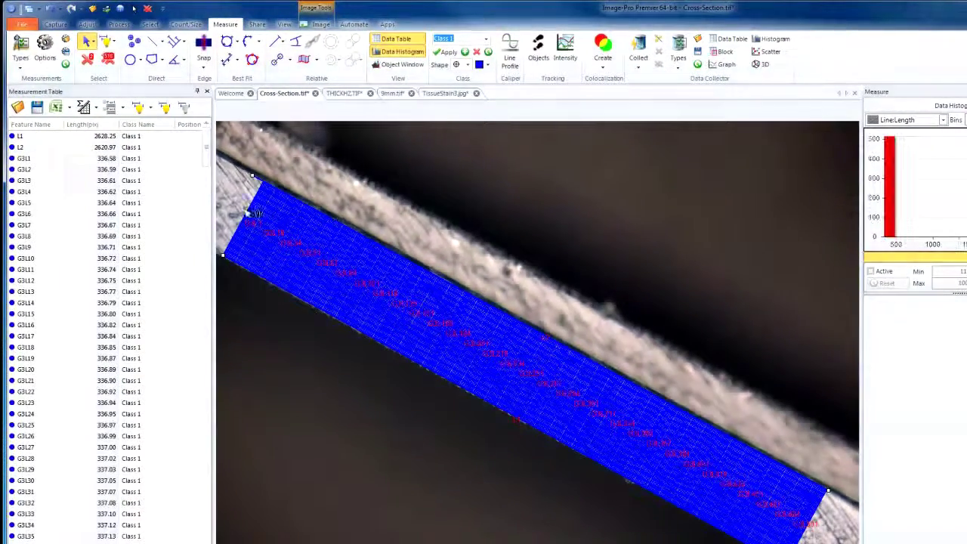
scroll(261, 251, up, 4)
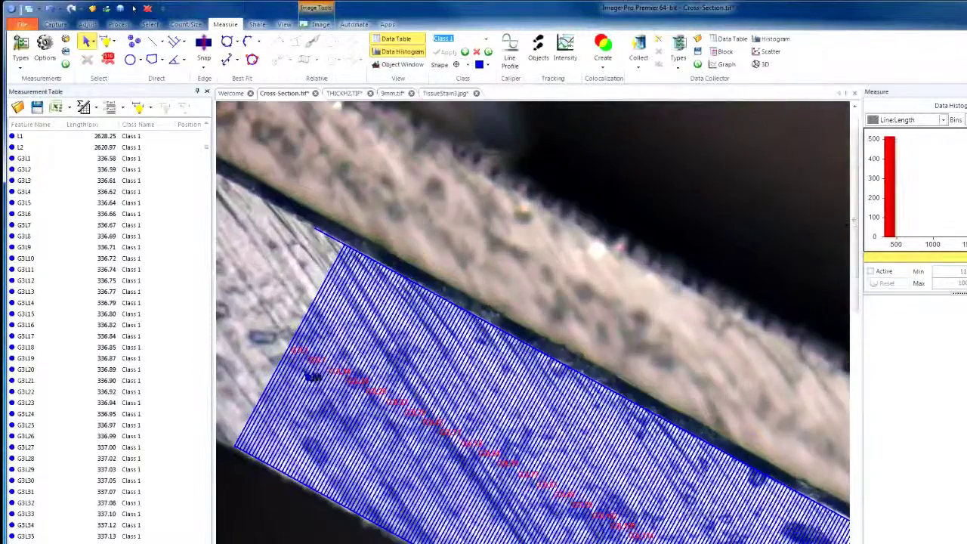
scroll(380, 372, up, 3)
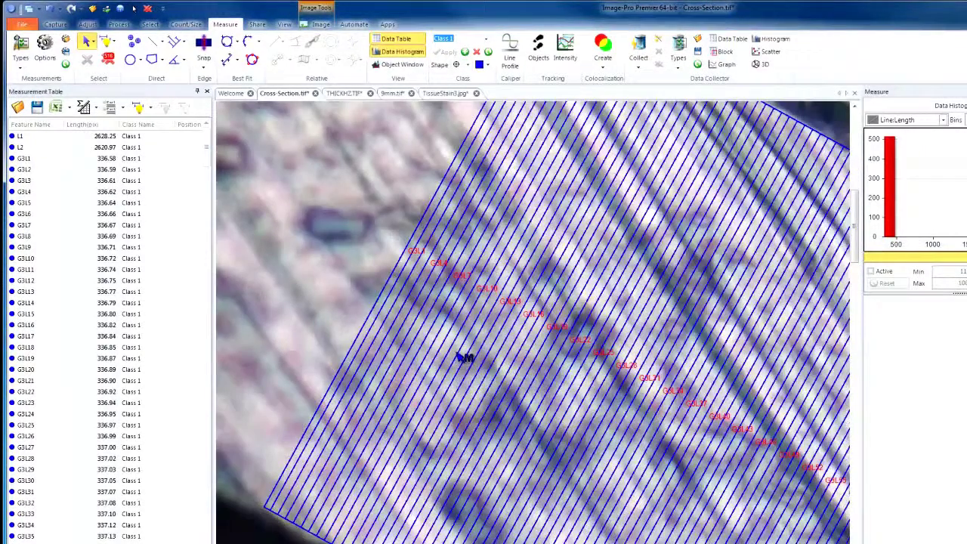
mouse_move(465, 358)
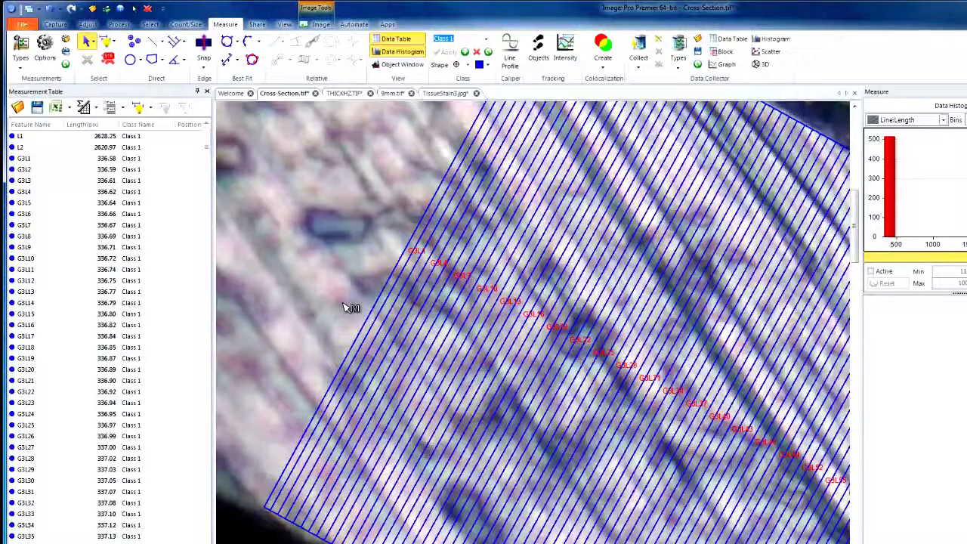
scroll(350, 307, down, 4)
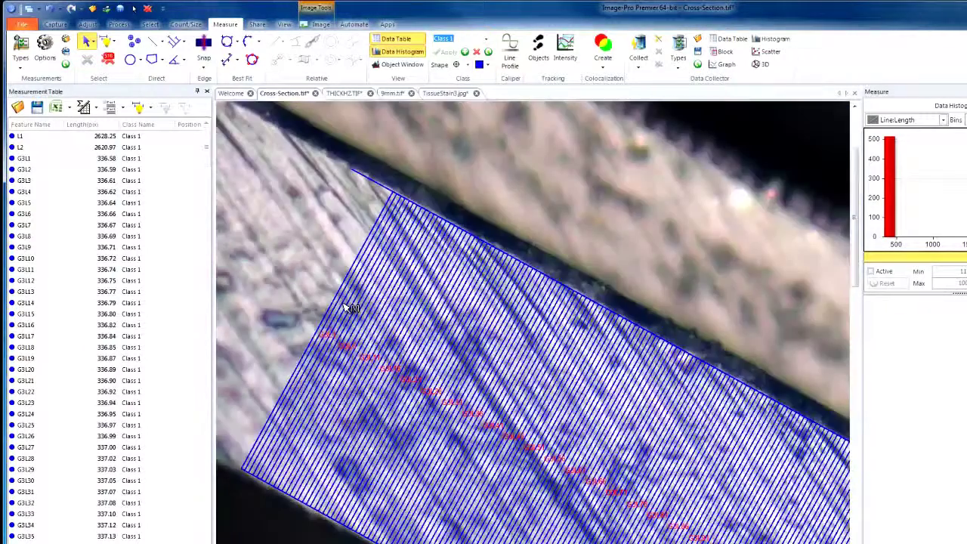
scroll(255, 324, up, 2)
scroll(255, 325, down, 1)
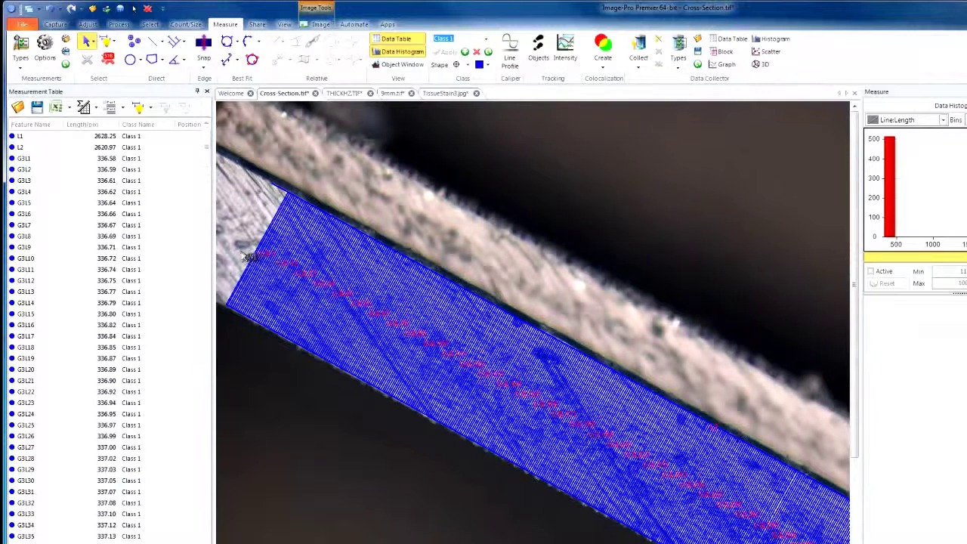
Step: Undo the incremental distance lines and reselect edge line L1
click(51, 9)
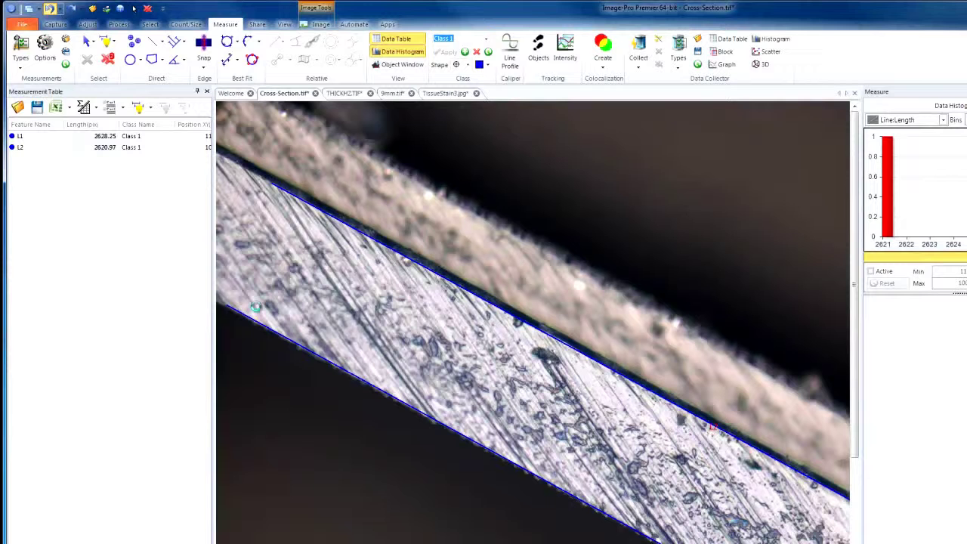
key(Escape)
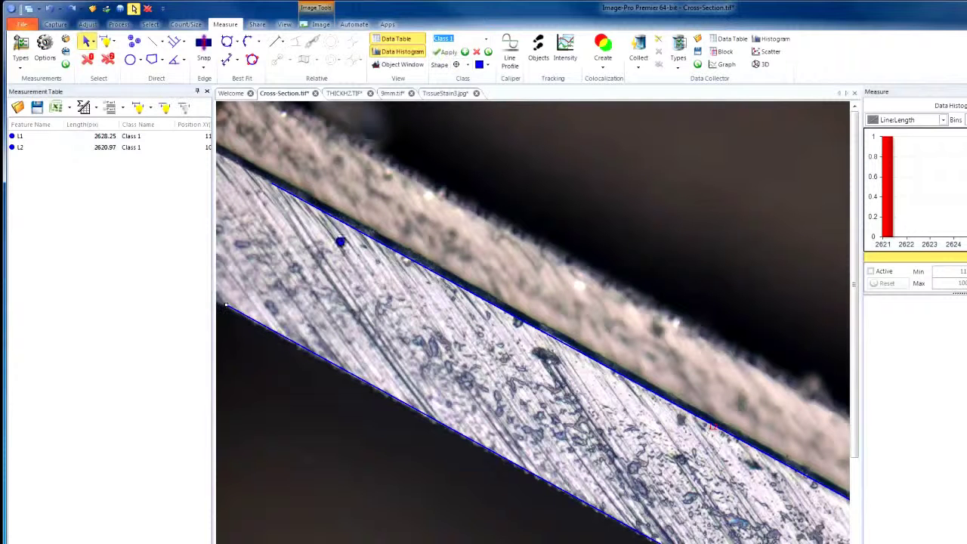
click(343, 225)
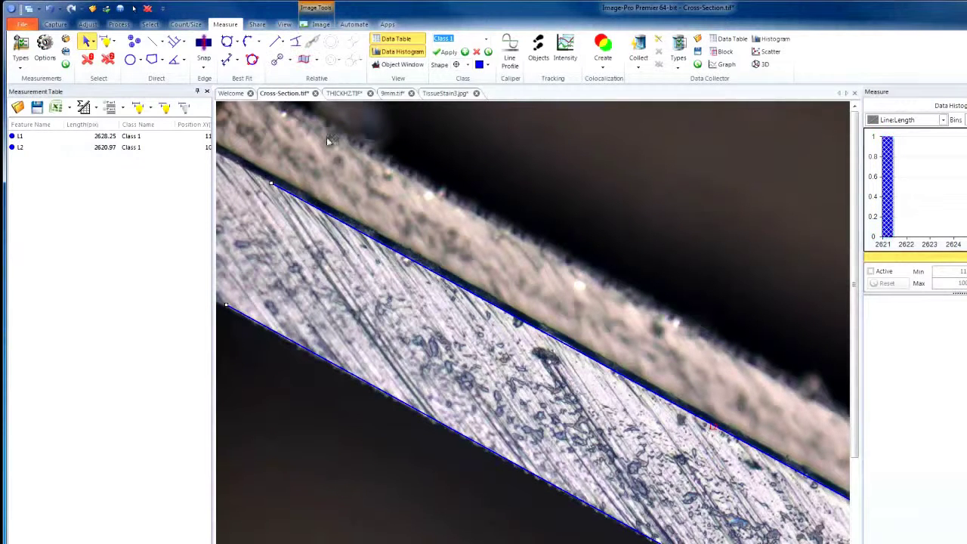
Step: Regenerate thickness lines G3L1–G3L35 using the Equidistant type
click(317, 59)
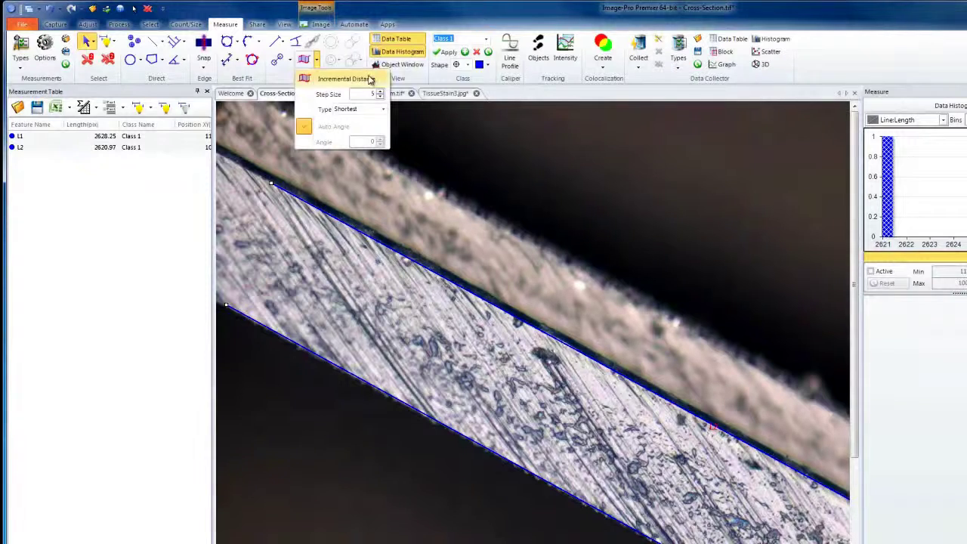
click(383, 109)
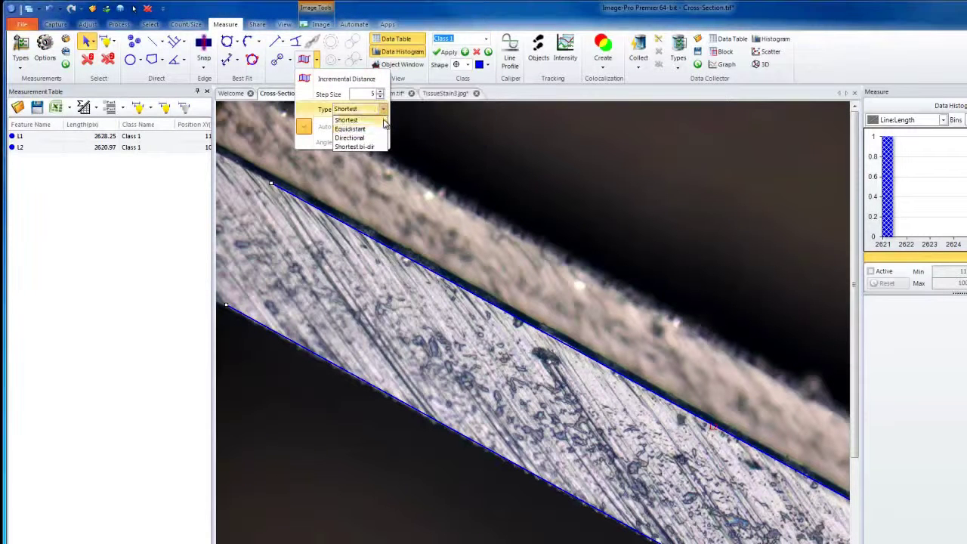
click(382, 129)
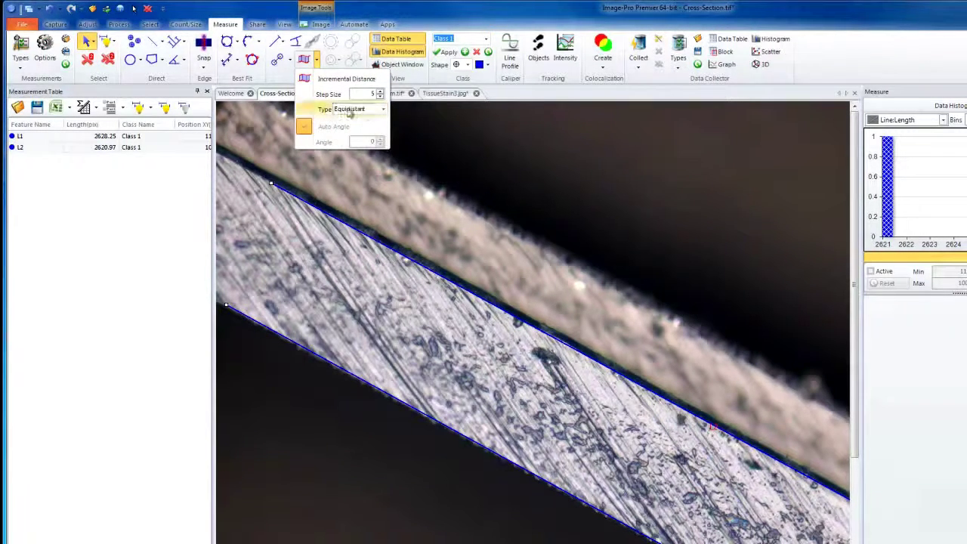
click(327, 78)
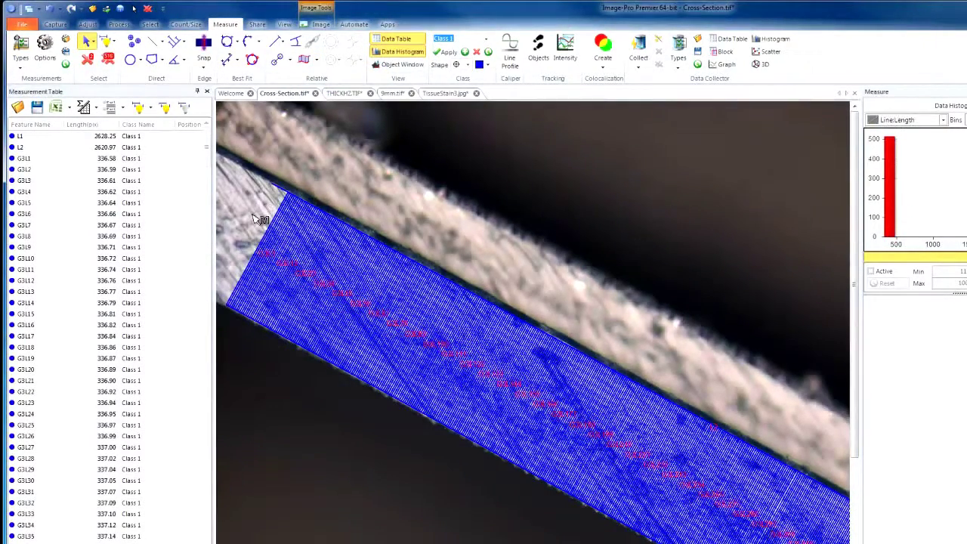
scroll(257, 223, up, 1)
scroll(261, 249, up, 1)
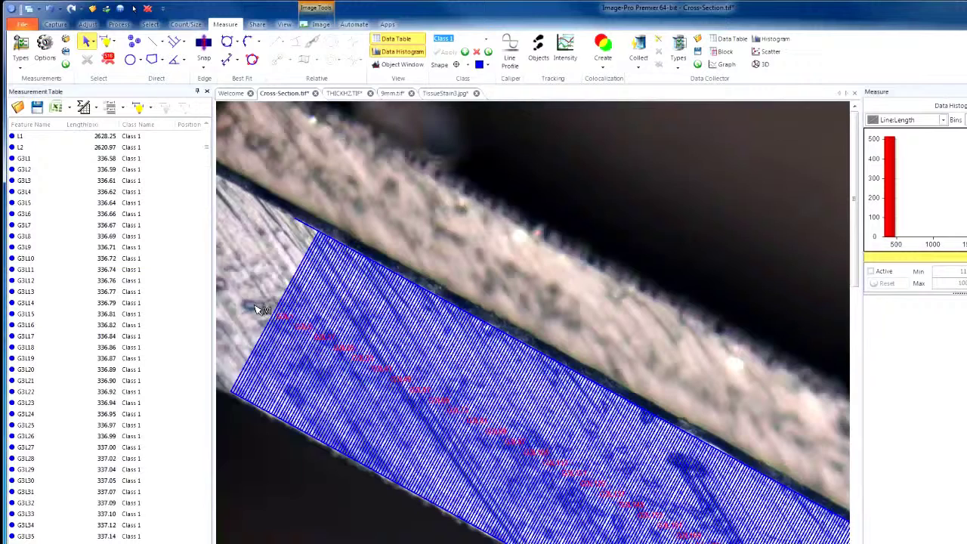
scroll(259, 311, up, 1)
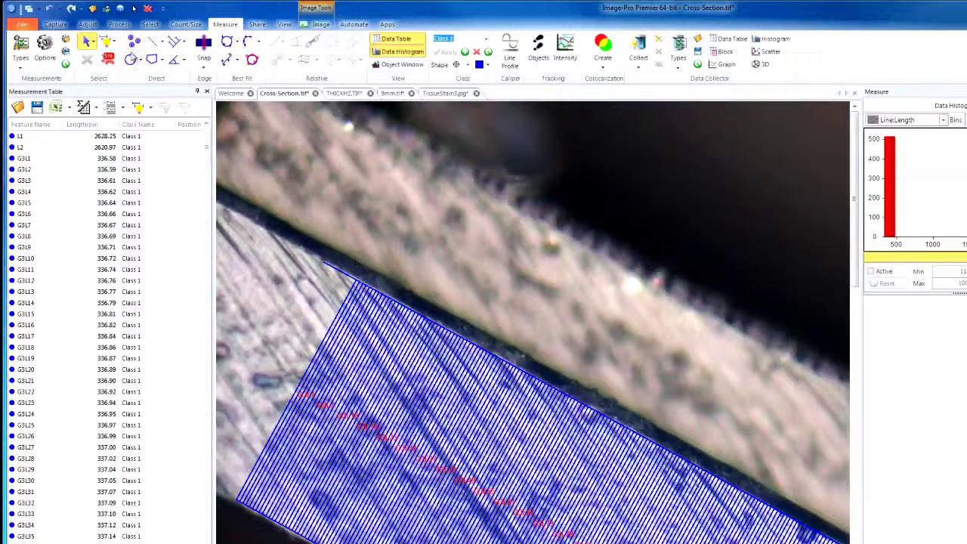
Step: Undo the equidistant lines, reselect L1, and set incremental distance to Directional with Auto Angle on
click(49, 8)
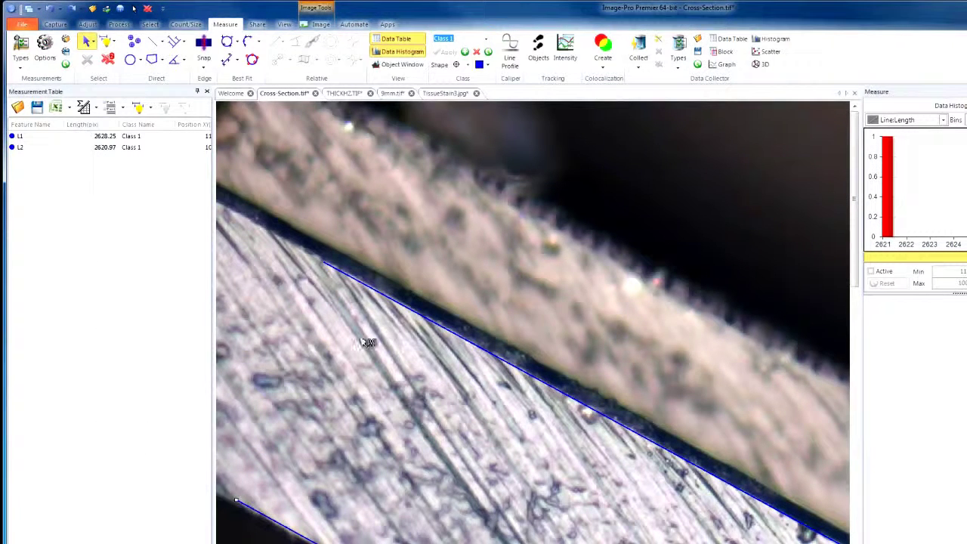
click(382, 295)
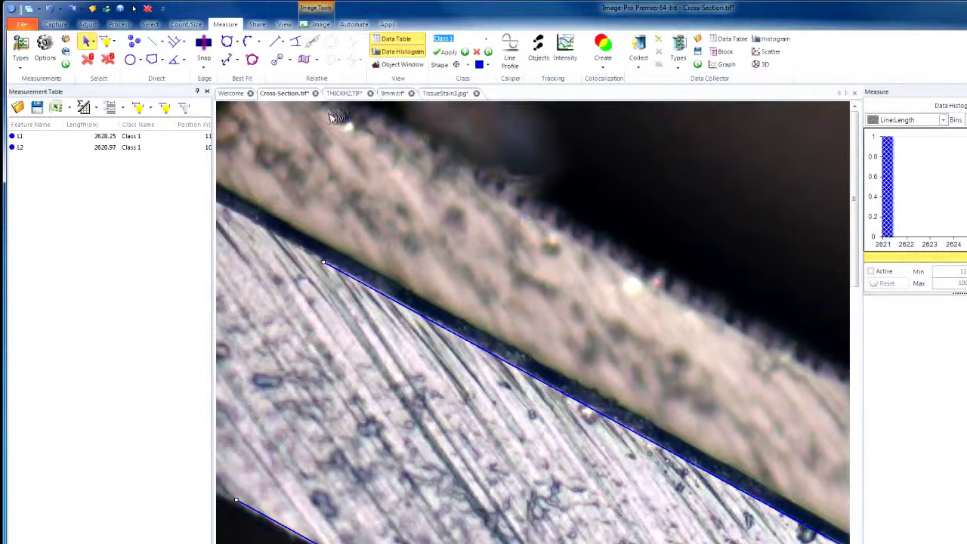
click(318, 61)
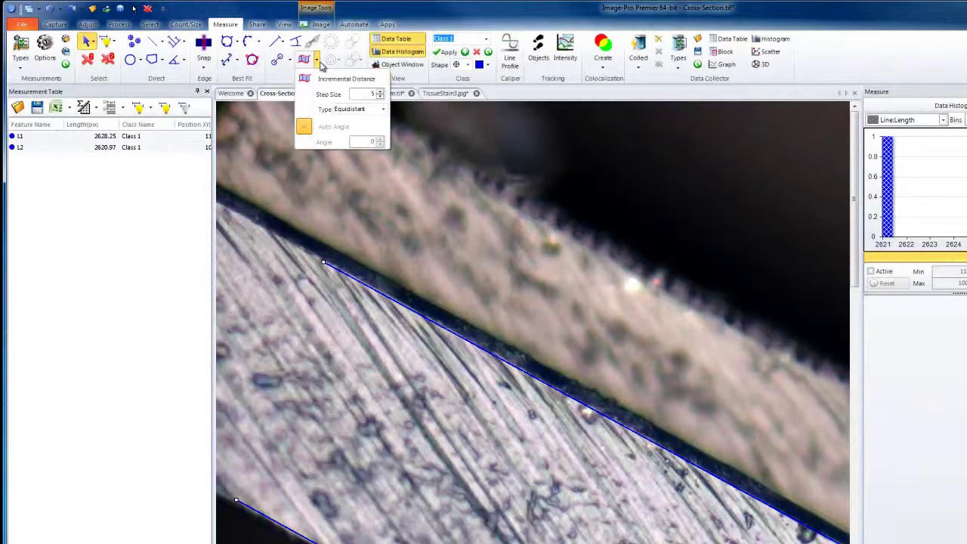
click(384, 110)
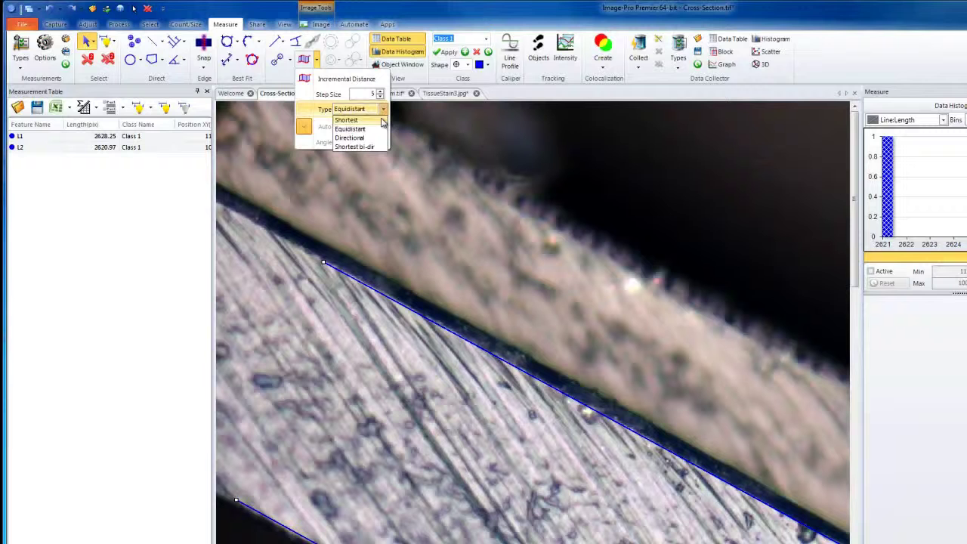
click(375, 141)
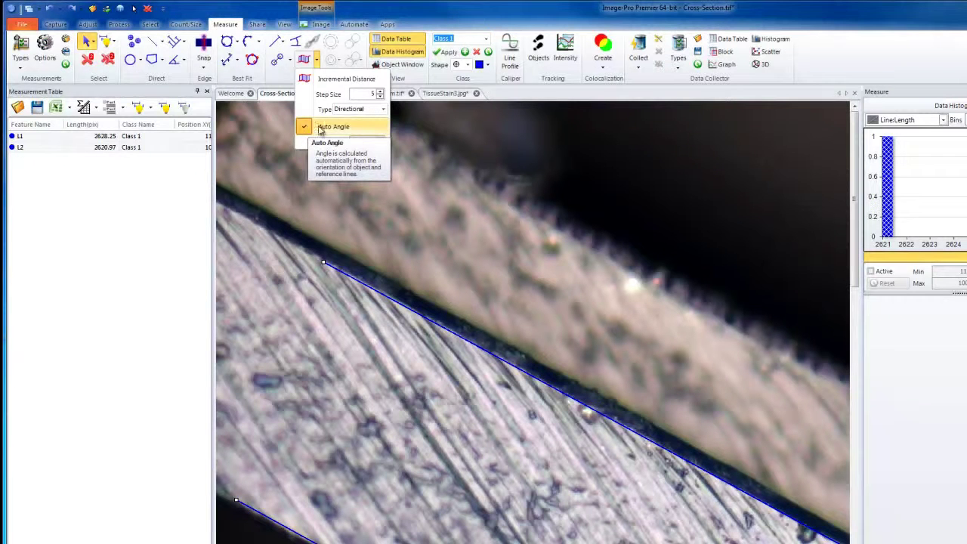
click(359, 130)
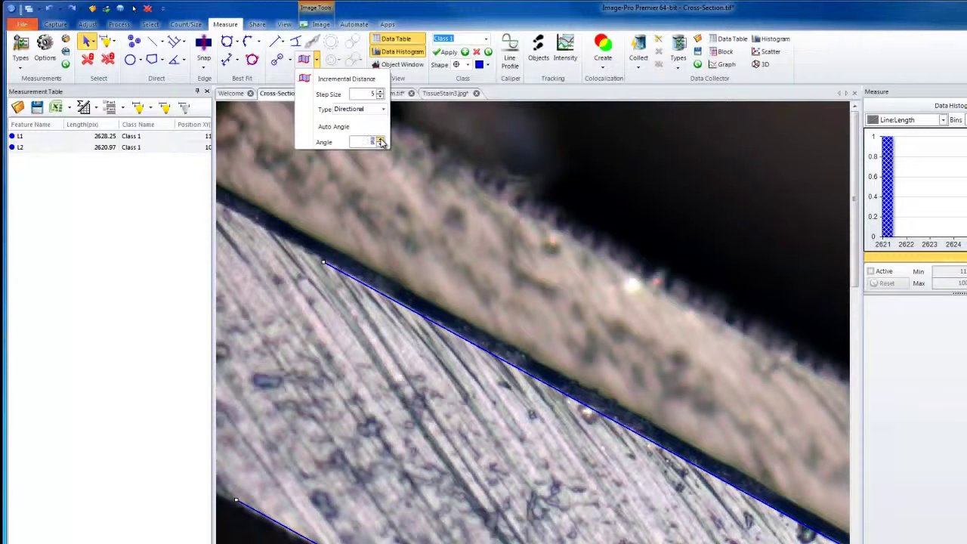
click(382, 143)
click(308, 128)
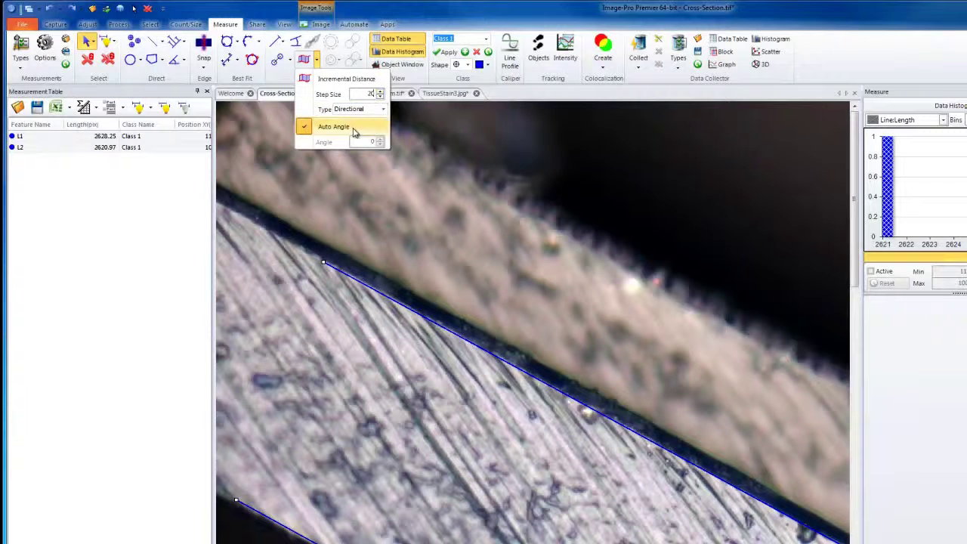
Step: Generate the directional incremental lines between L1 and L2 and zoom out
click(344, 78)
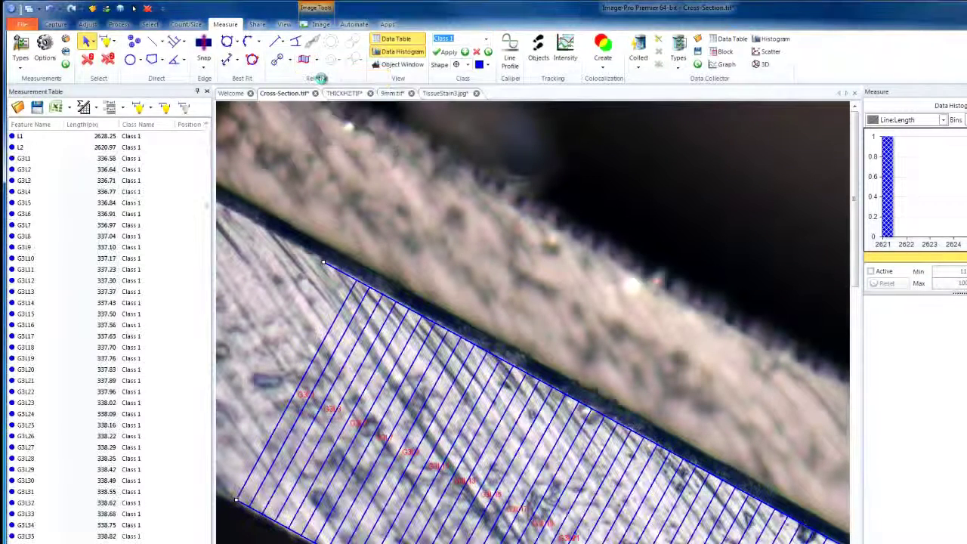
scroll(473, 261, down, 4)
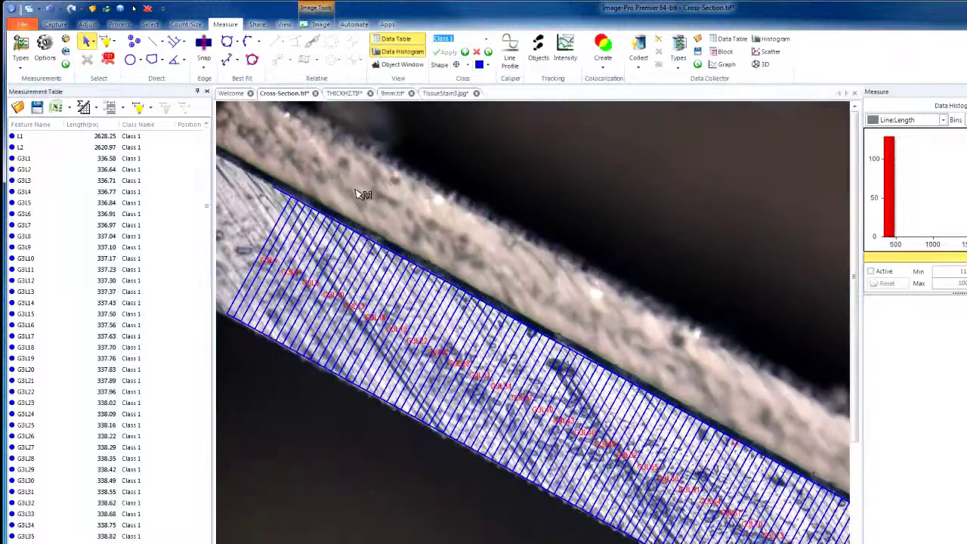
scroll(332, 180, down, 1)
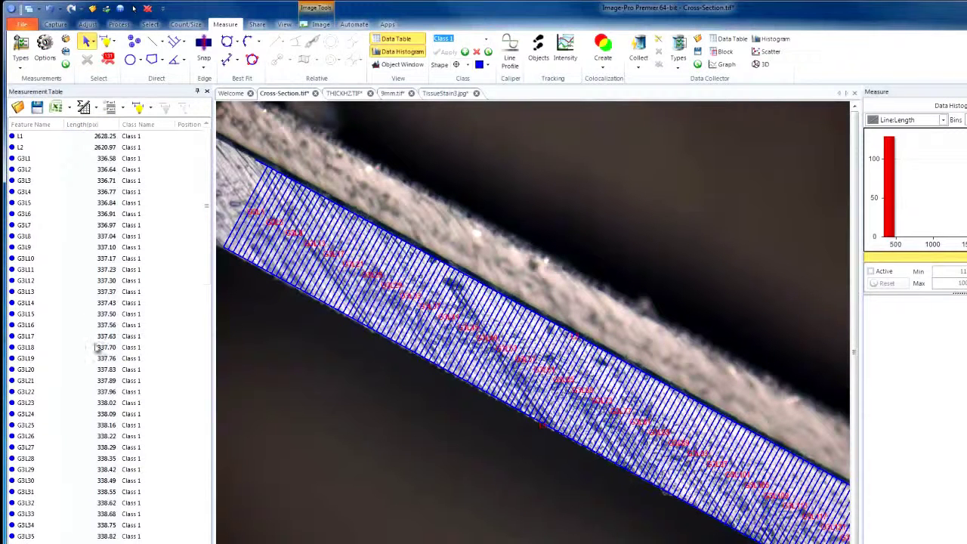
Step: Check the L1 and L2 rows in the measurement table, then switch to THICKHZ.TIF
click(47, 137)
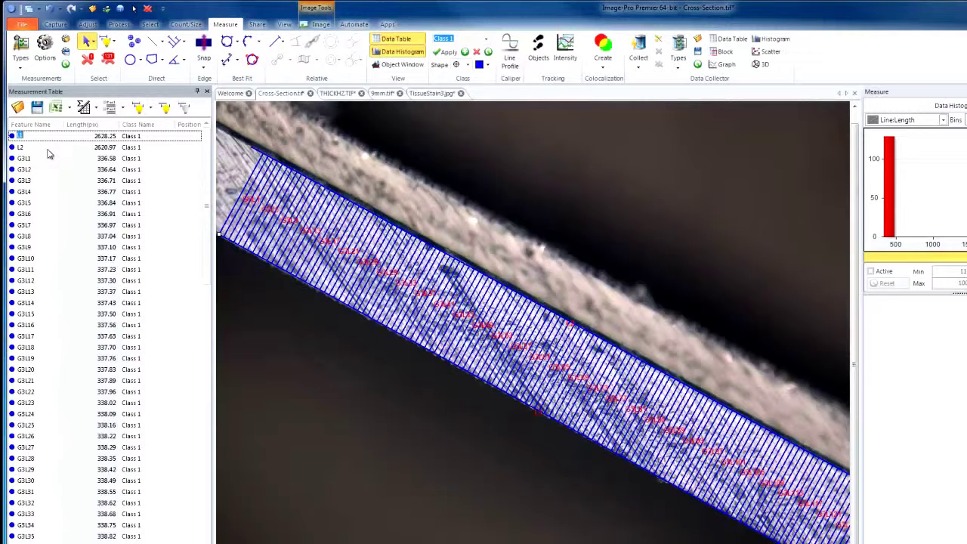
click(47, 150)
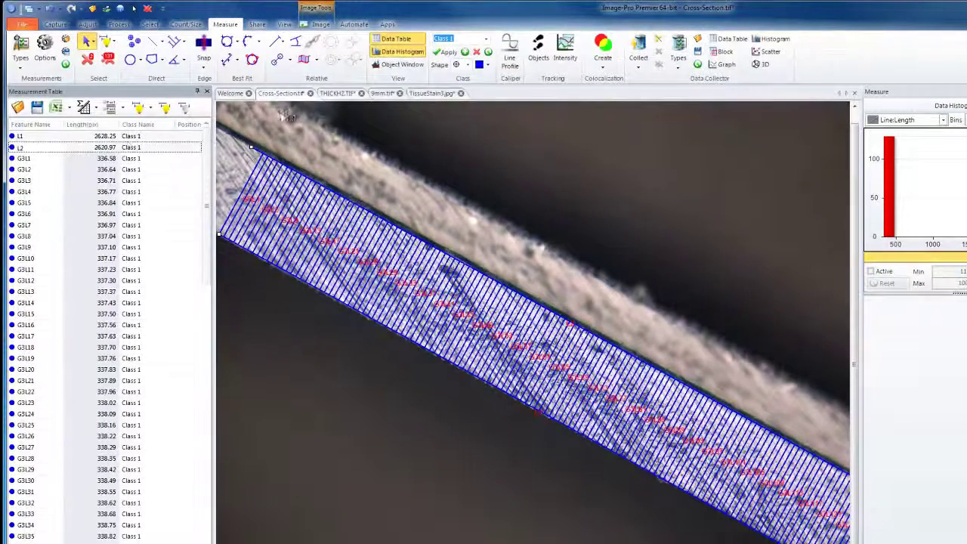
click(333, 96)
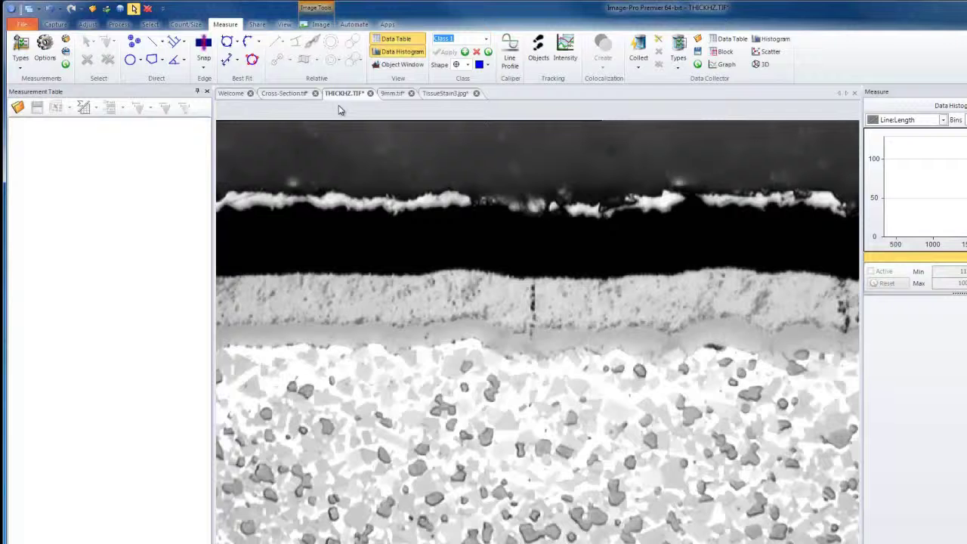
Step: Trace polyline PL3 along the upper edge of the grey layer with the Polyline Tool
click(167, 42)
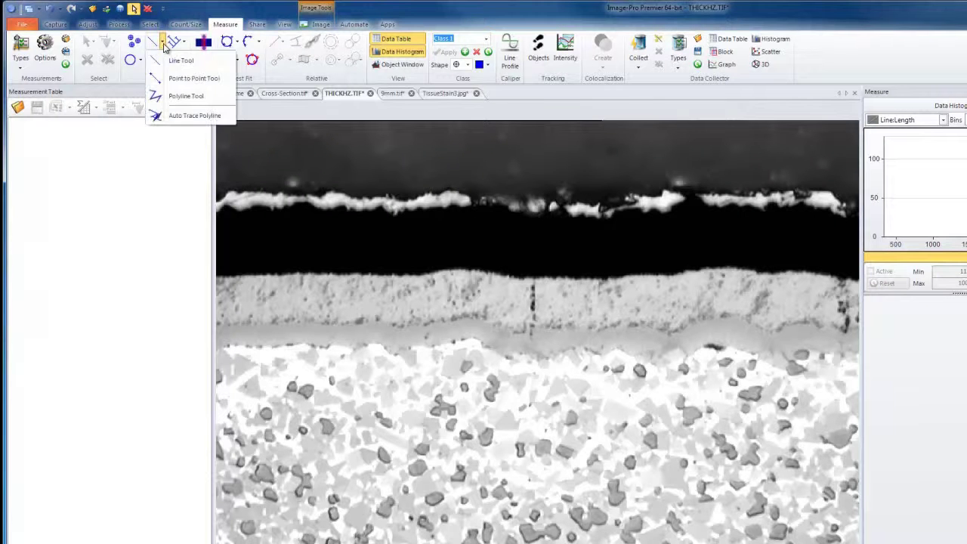
click(160, 97)
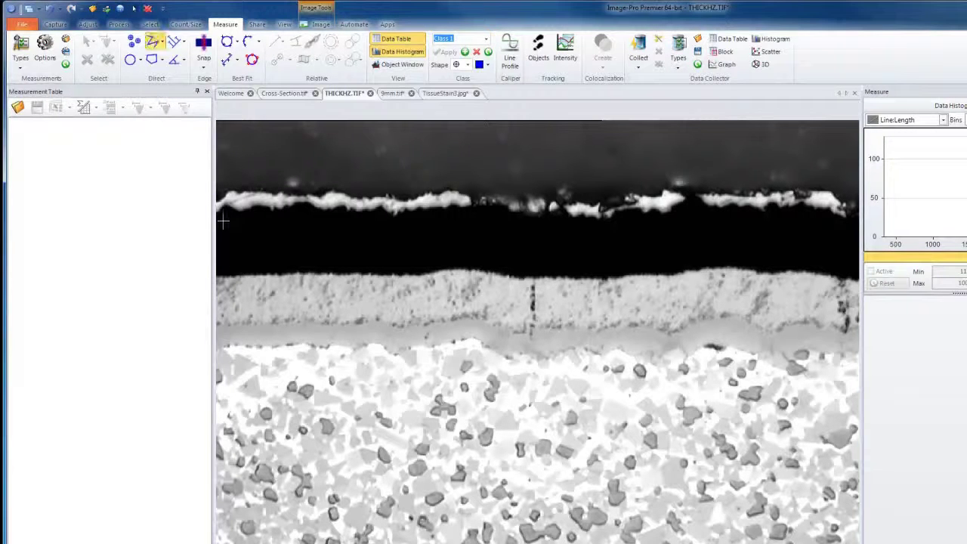
click(221, 276)
click(420, 277)
click(462, 270)
click(518, 278)
click(589, 277)
click(643, 275)
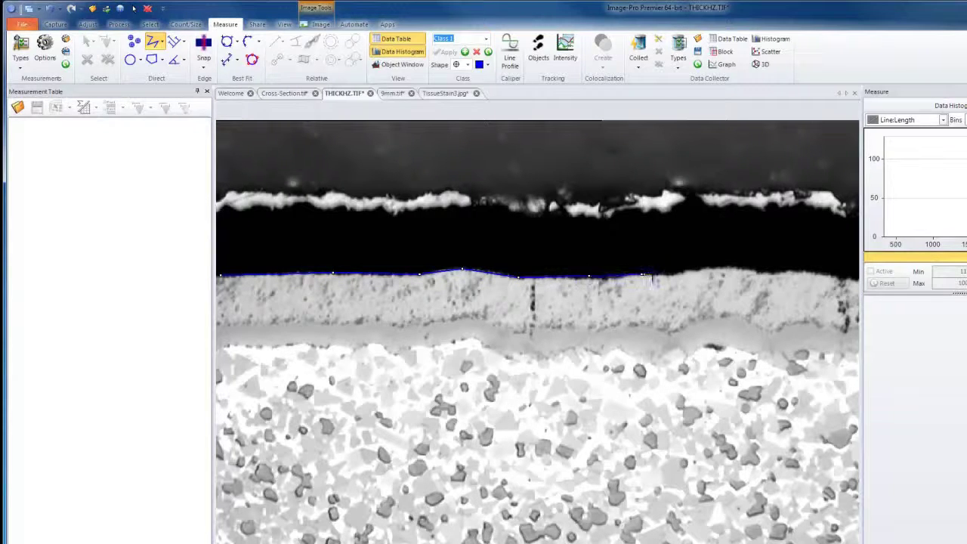
click(686, 271)
click(734, 267)
click(771, 274)
click(797, 272)
double_click(841, 276)
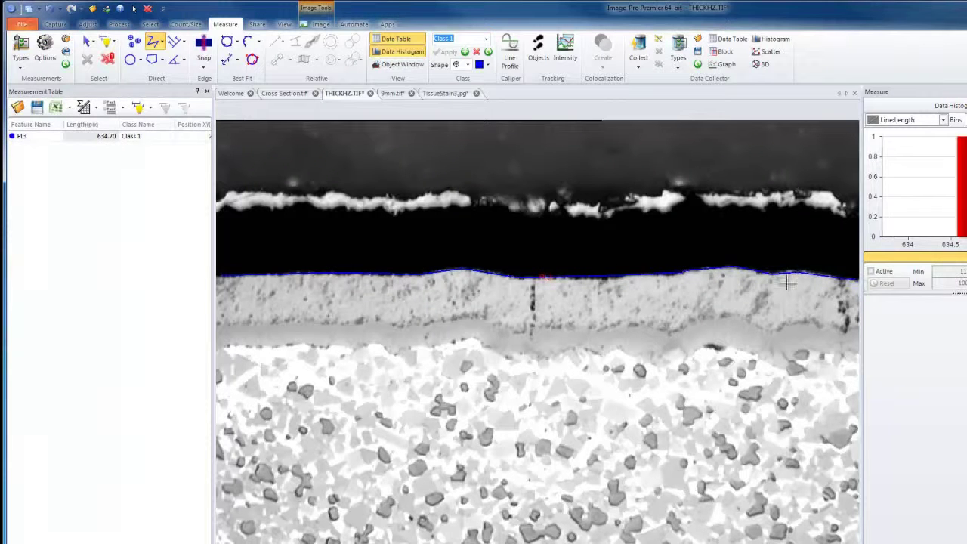
Step: Trace polyline PL4 along the layer's lower edge out to the image's right side
click(218, 323)
click(302, 325)
click(340, 325)
click(386, 321)
click(413, 328)
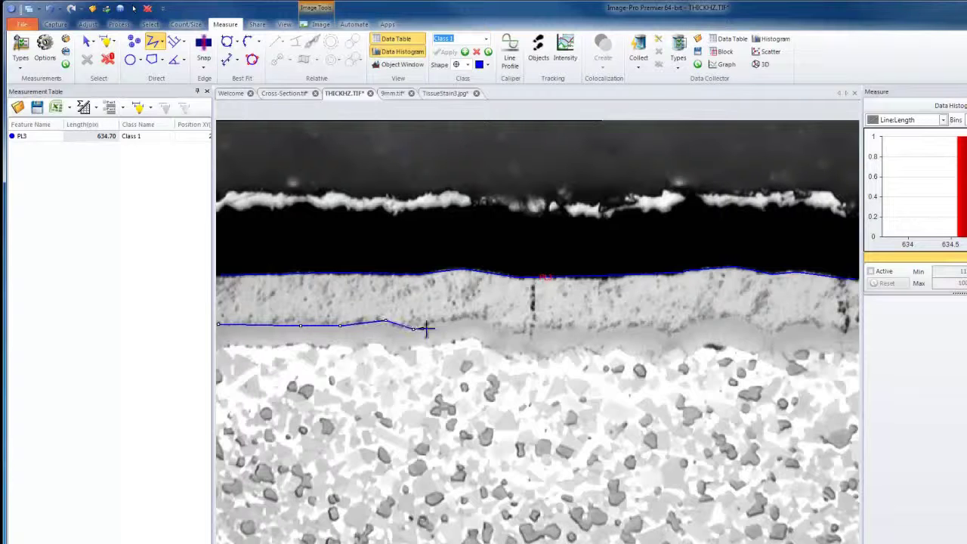
click(482, 317)
click(517, 327)
click(542, 331)
click(576, 329)
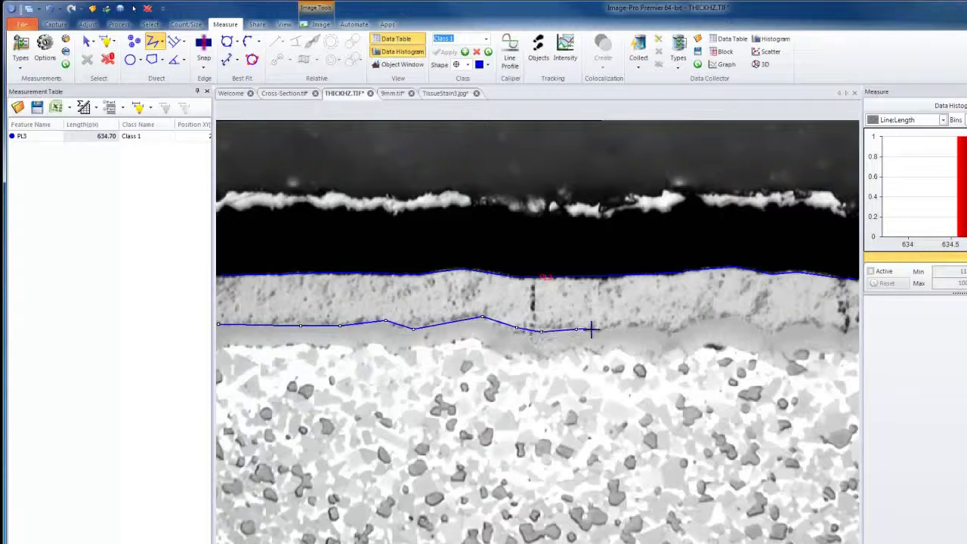
click(610, 333)
click(652, 328)
click(672, 334)
click(694, 328)
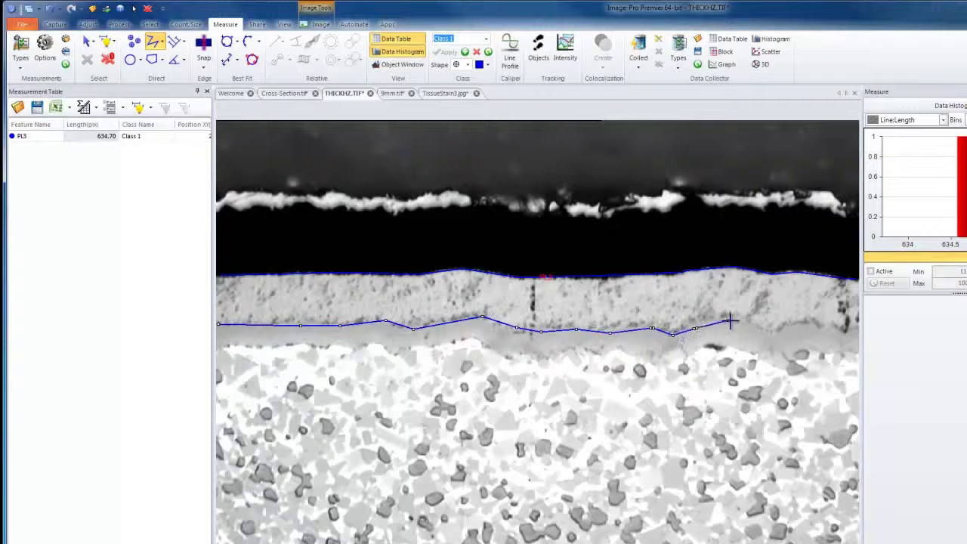
click(763, 325)
click(781, 330)
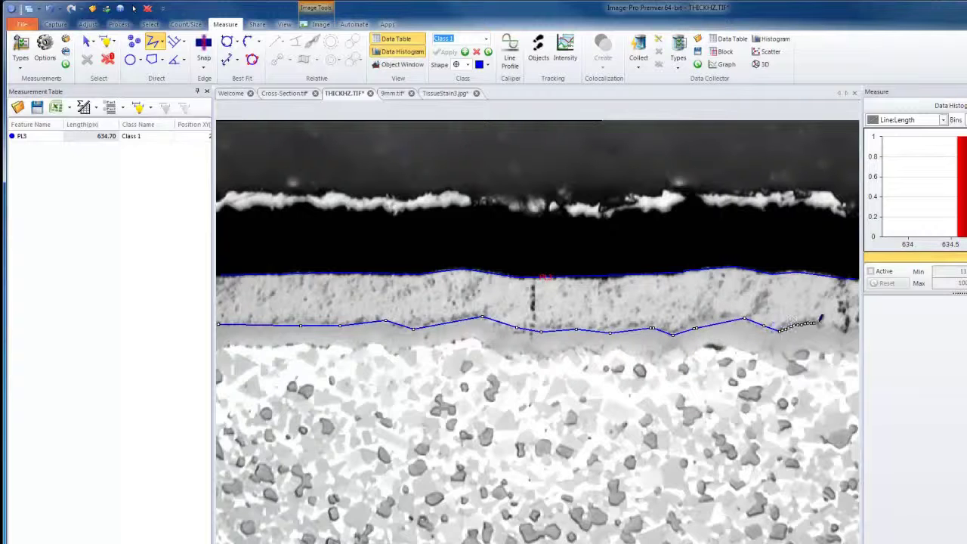
double_click(852, 331)
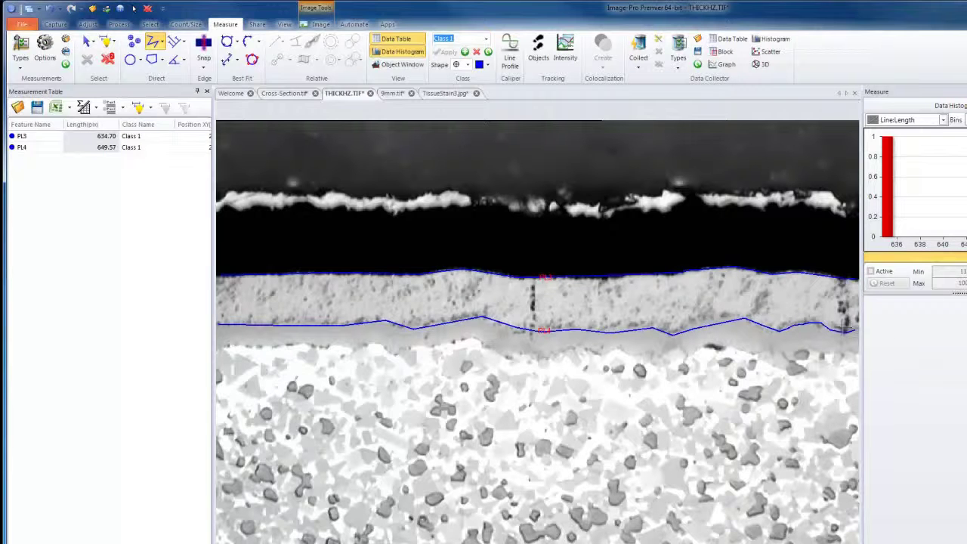
Step: Select PL4 and PL3 and generate thickness lines between them with step size 10
click(87, 42)
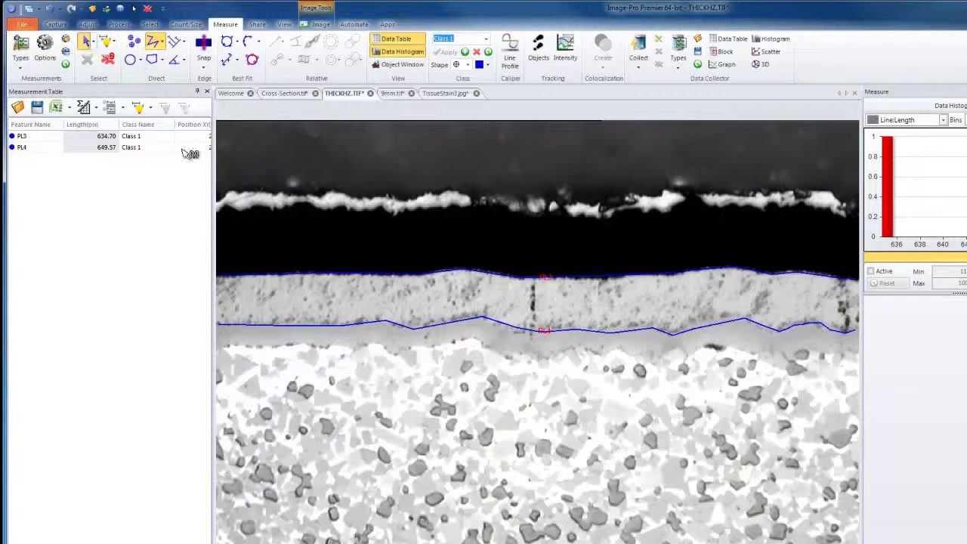
click(388, 324)
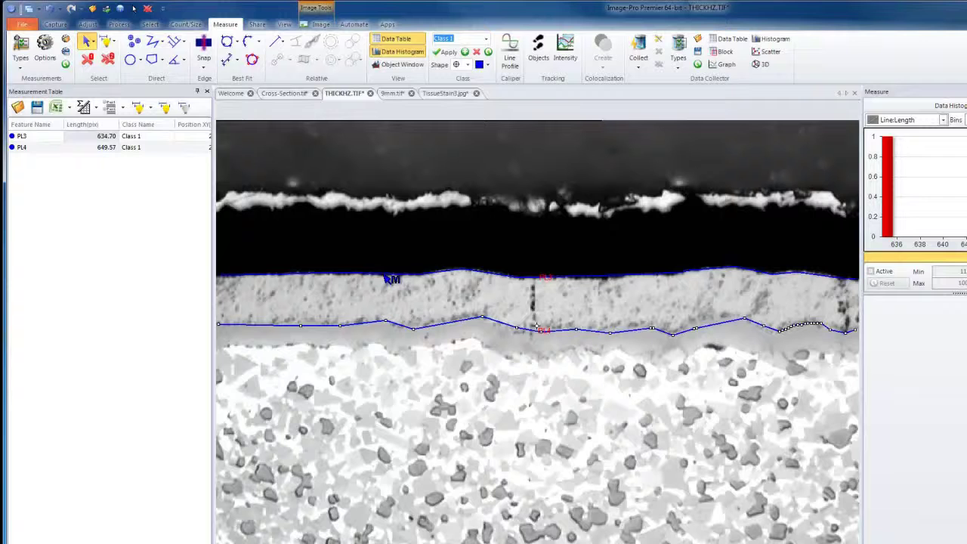
click(390, 275)
click(318, 62)
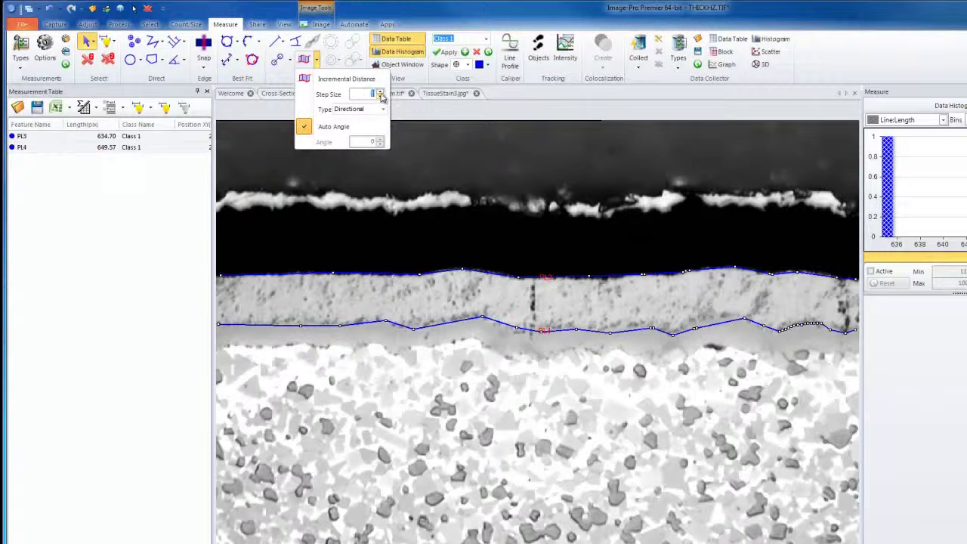
click(381, 94)
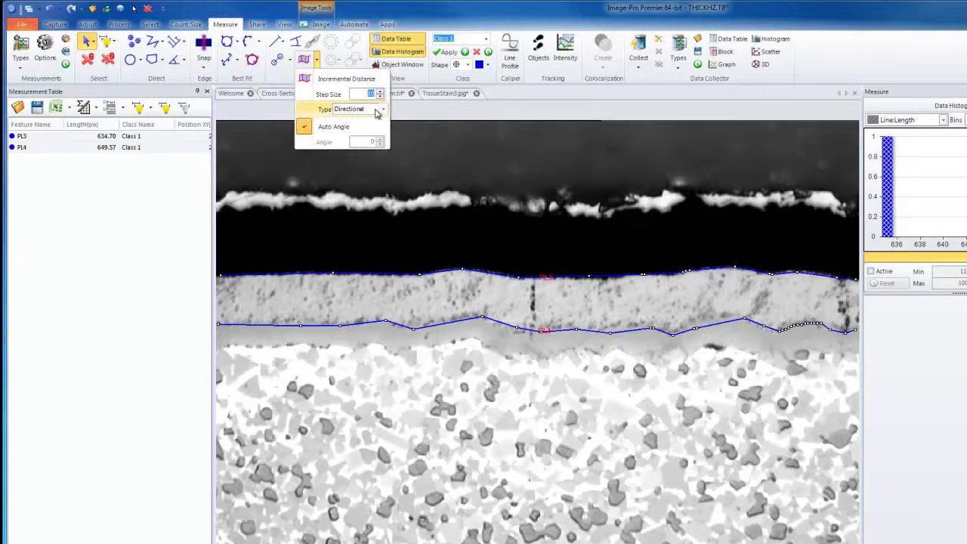
click(312, 79)
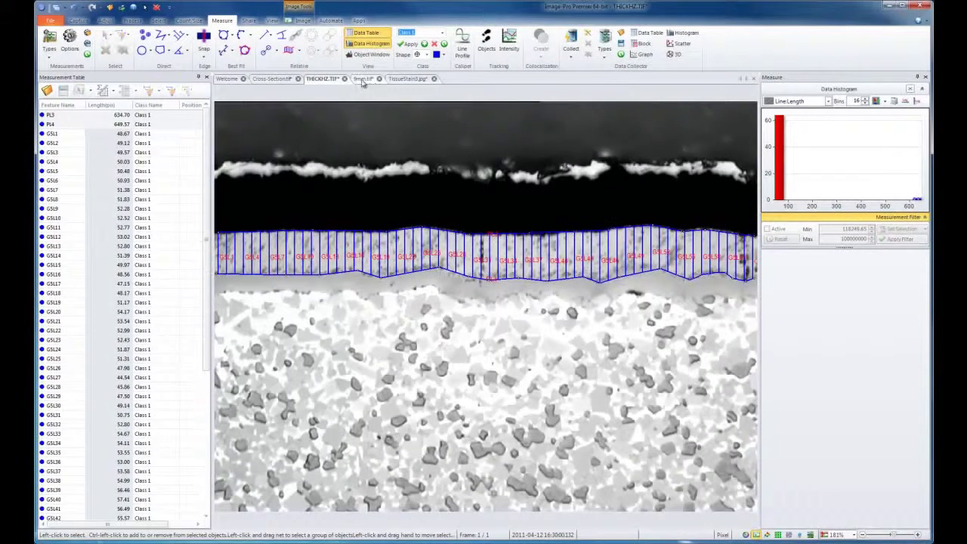
Step: On 9mm.tif, draw circle C1 and fit it to the casing head's rim
click(363, 79)
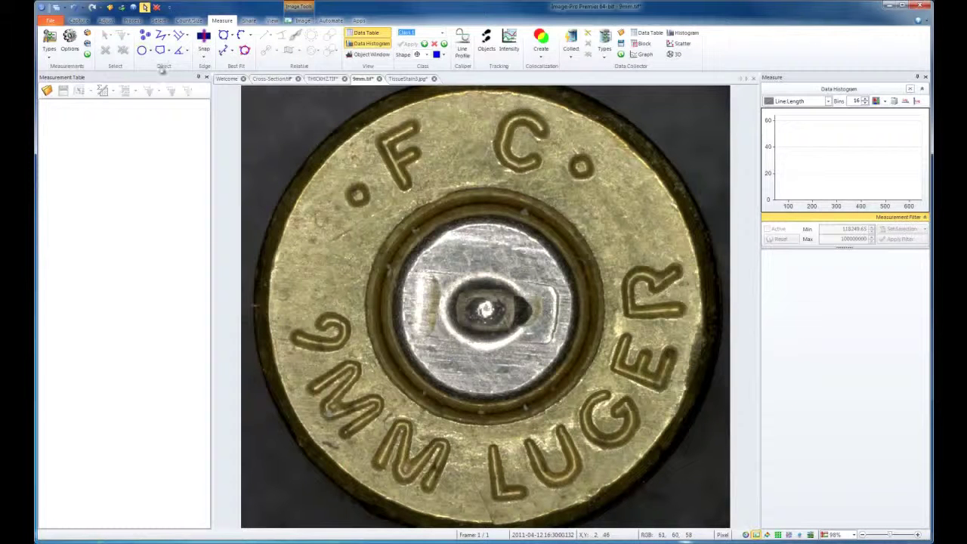
click(142, 51)
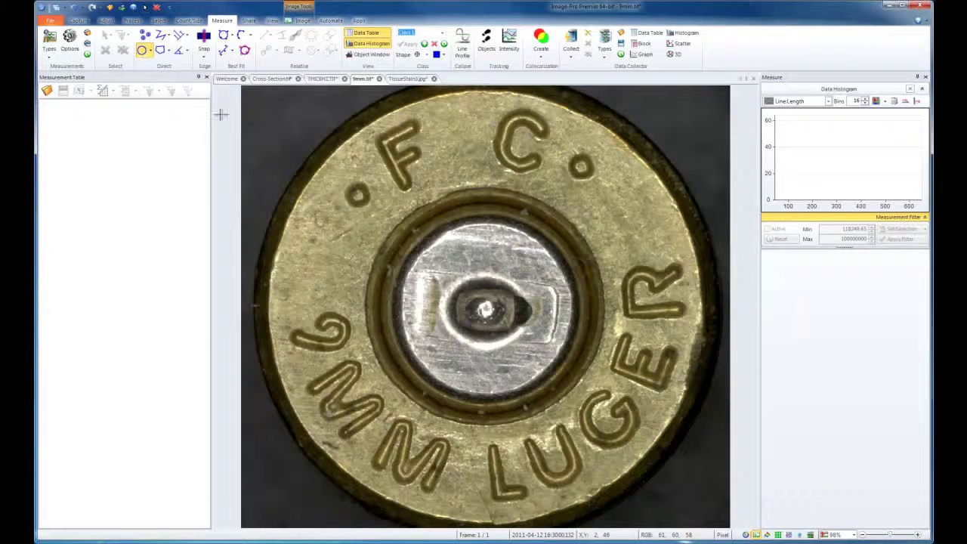
drag(287, 117, 698, 528)
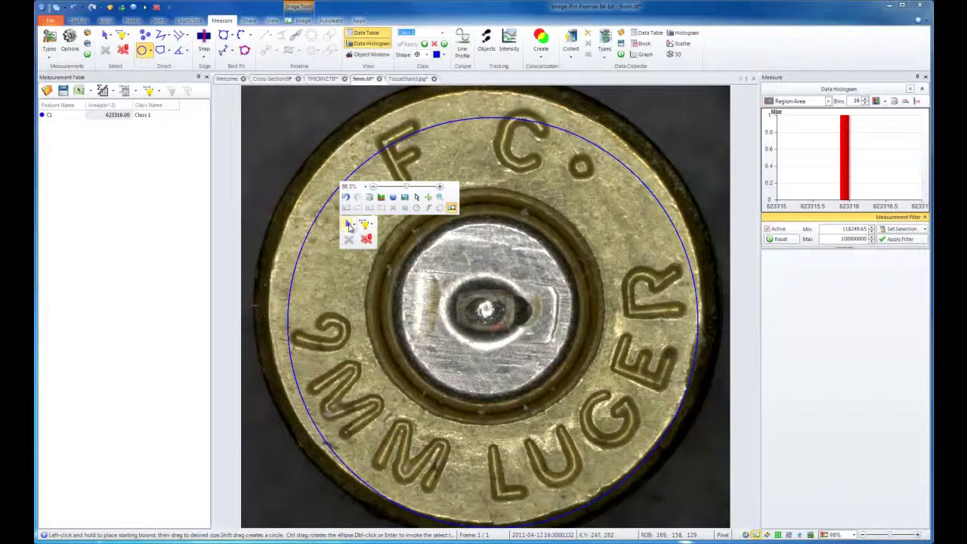
click(349, 225)
drag(337, 200, 318, 176)
drag(682, 299, 701, 299)
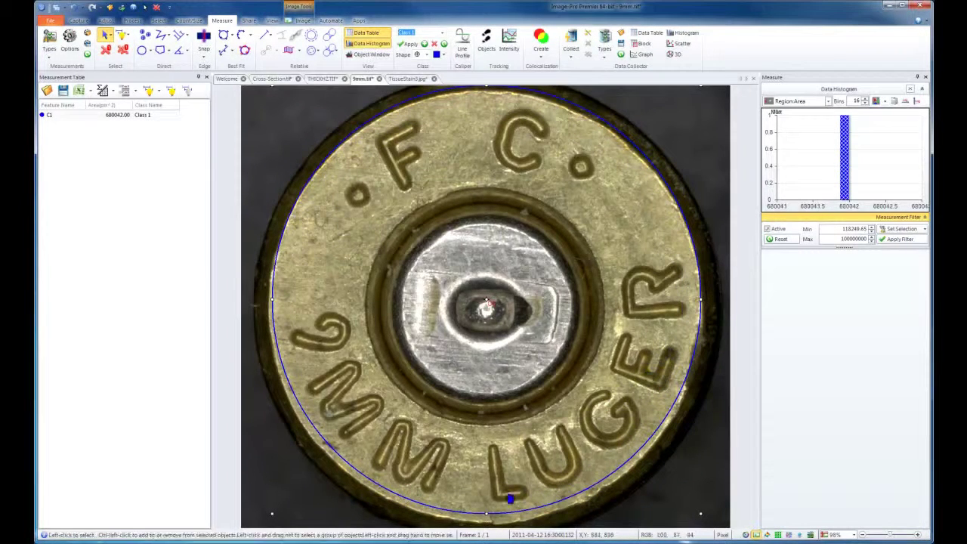
drag(490, 514, 486, 521)
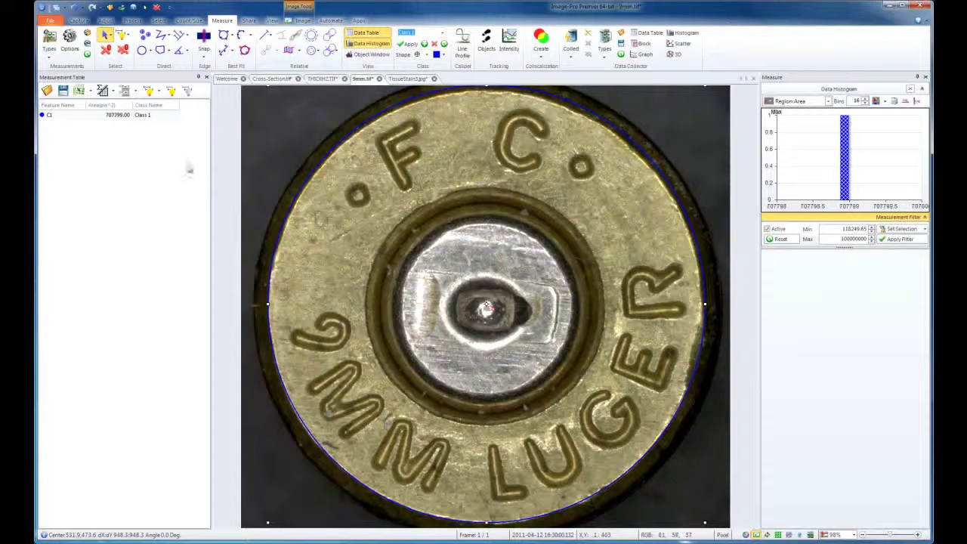
Step: Draw a second circle C2 and fit it to the primer ring (213756 px²)
click(141, 50)
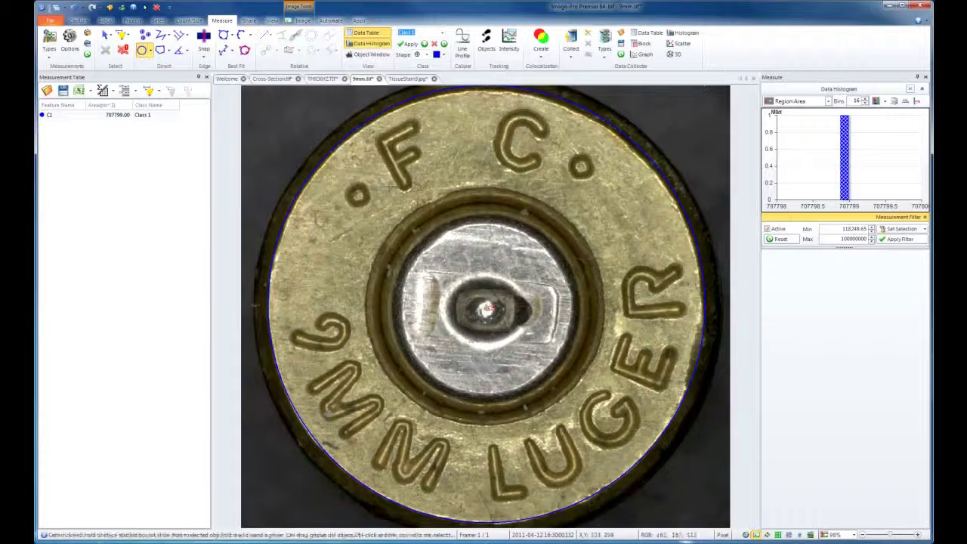
drag(452, 259, 622, 516)
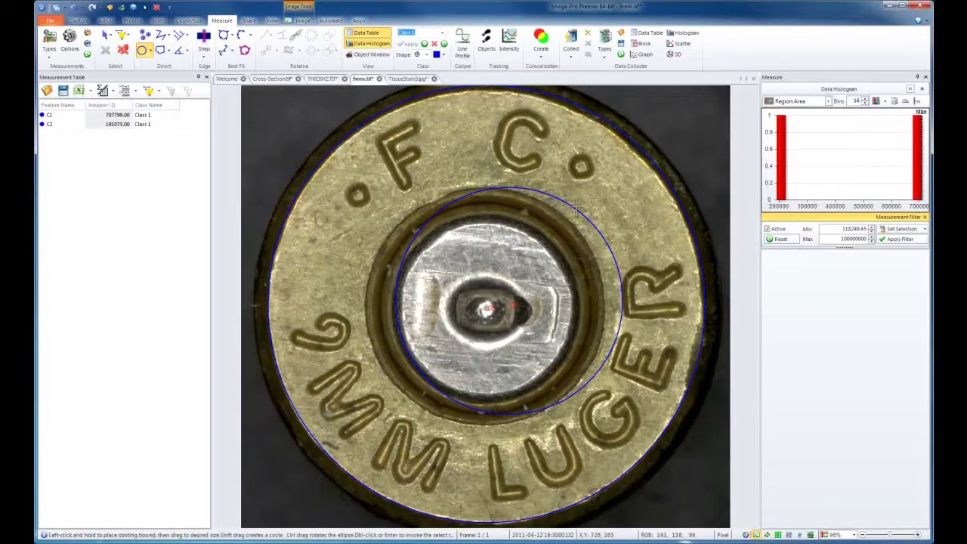
right_click(586, 231)
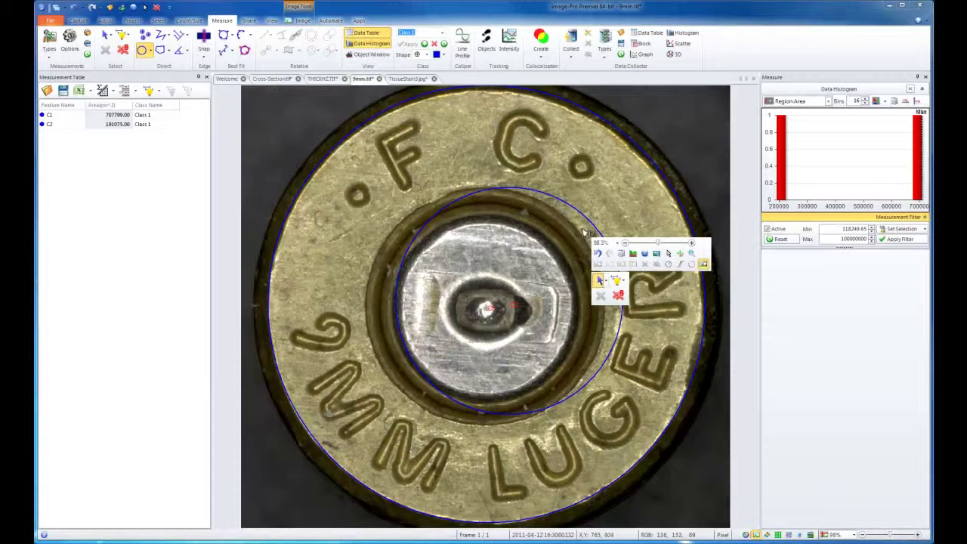
drag(586, 227, 551, 218)
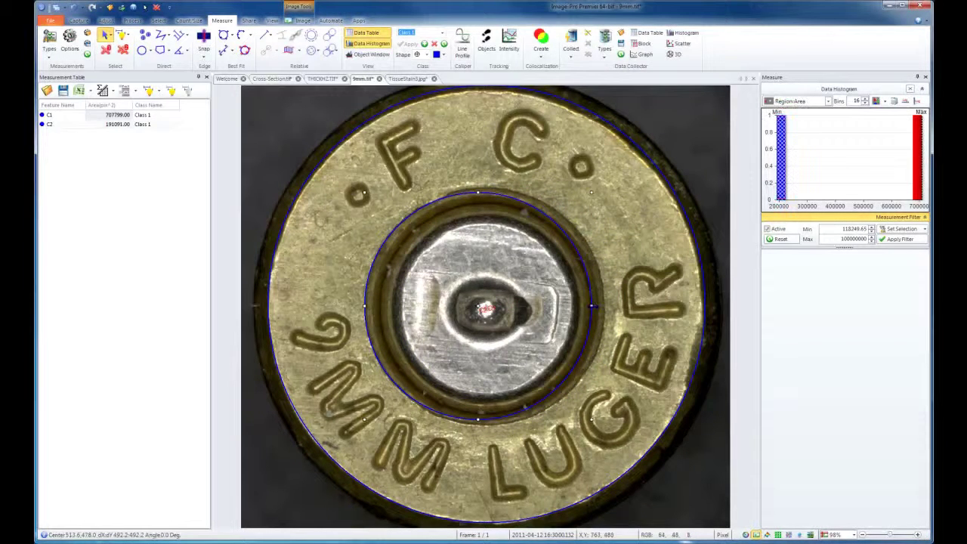
drag(592, 306, 604, 306)
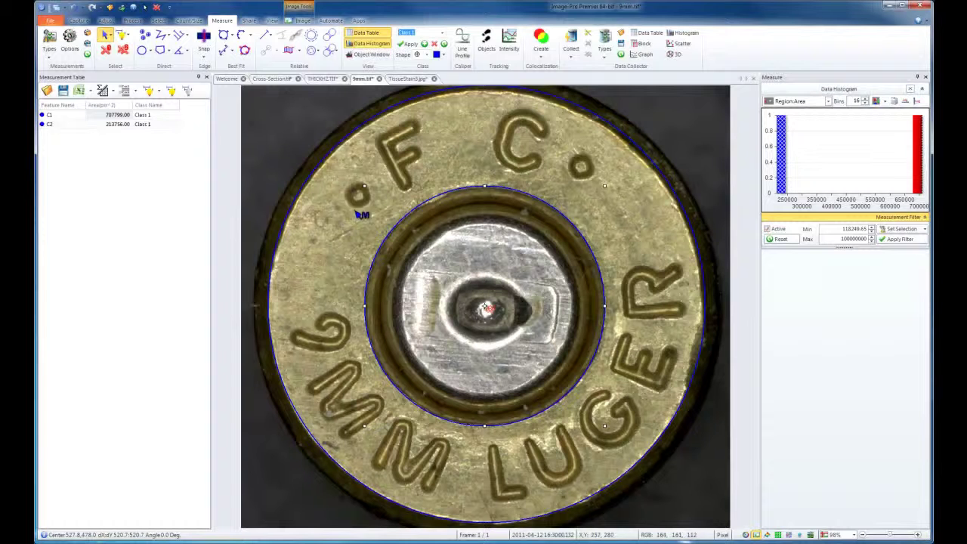
Step: Select both circles, generate radial thickness lines of about 208–218 px, then switch to TissueStain3.jpg
ctrl+click(308, 179)
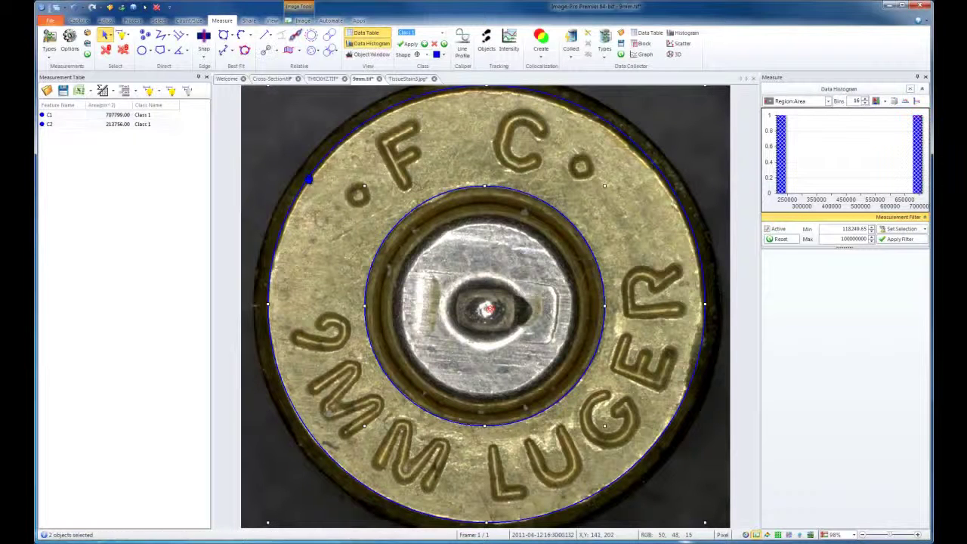
click(300, 51)
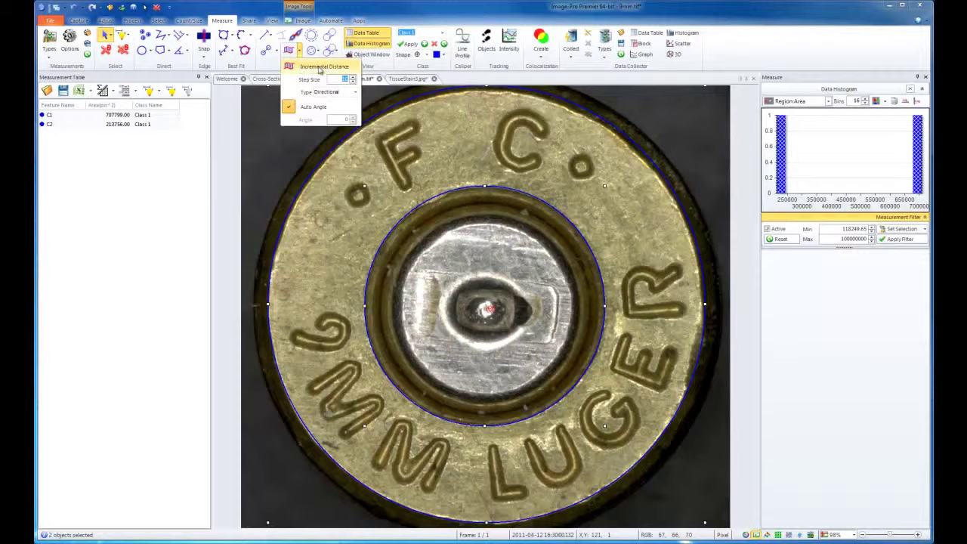
click(319, 68)
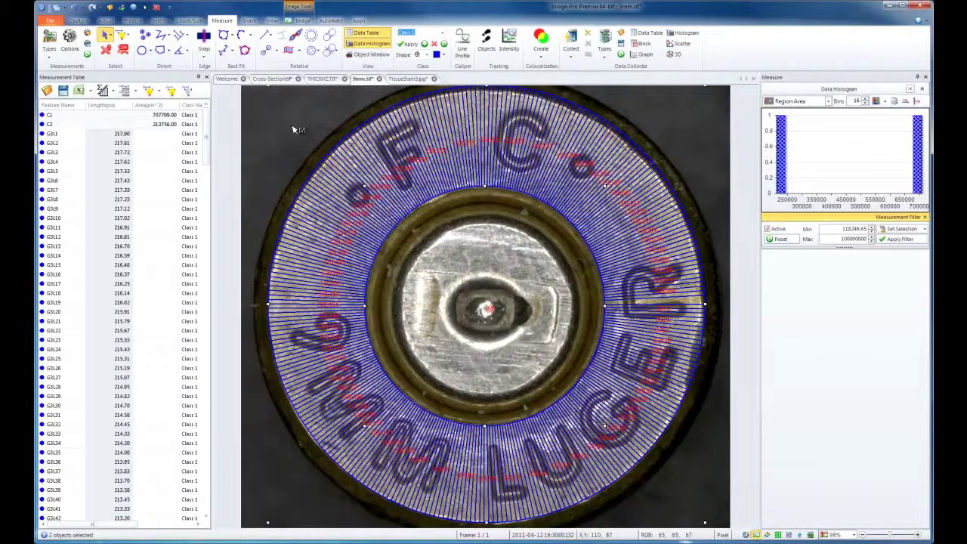
click(407, 79)
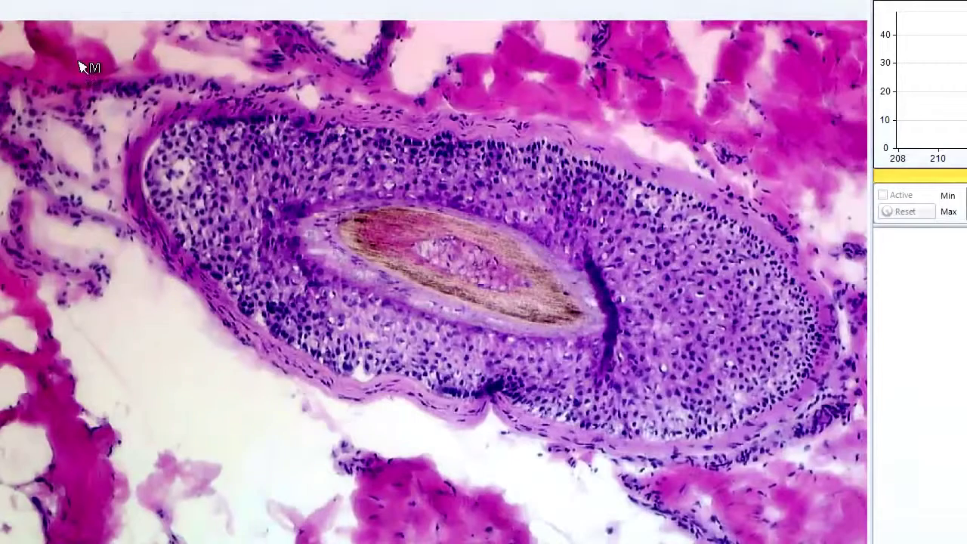
Step: Trace polygon P4 around the follicle's outer cell layer and P5 around the central hair shaft
mouse_move(265, 119)
mouse_down()
mouse_move(165, 134)
mouse_move(148, 174)
mouse_move(168, 230)
mouse_move(291, 342)
mouse_move(361, 383)
mouse_move(400, 376)
mouse_move(578, 427)
mouse_move(668, 438)
mouse_move(726, 431)
mouse_move(771, 404)
mouse_move(810, 352)
mouse_move(817, 310)
mouse_up()
mouse_move(782, 257)
mouse_down()
mouse_move(665, 193)
mouse_move(529, 141)
mouse_move(419, 140)
mouse_move(333, 123)
mouse_move(310, 132)
mouse_move(269, 121)
mouse_up()
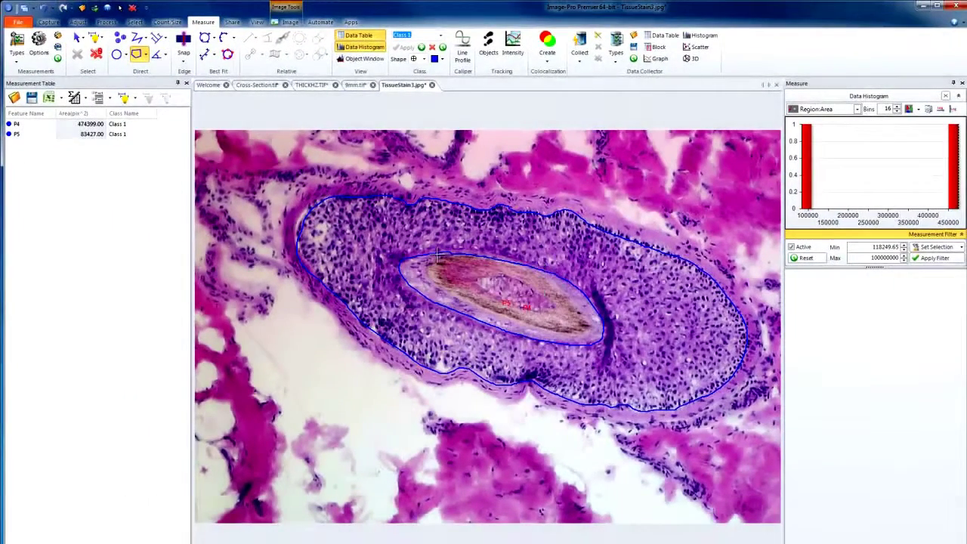
Step: Select P5 and P4 and fill the gap between them with relative incremental distance lines
click(78, 38)
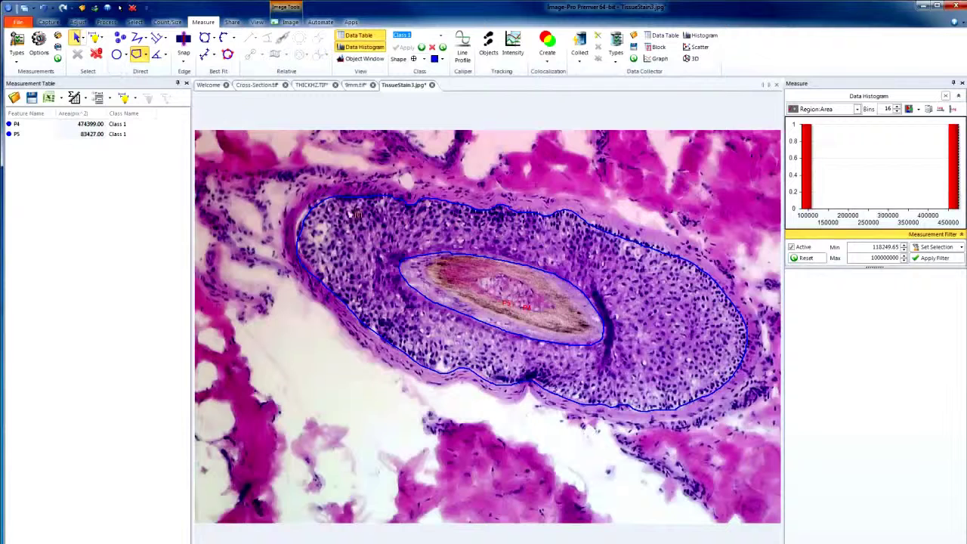
click(421, 259)
ctrl+click(409, 206)
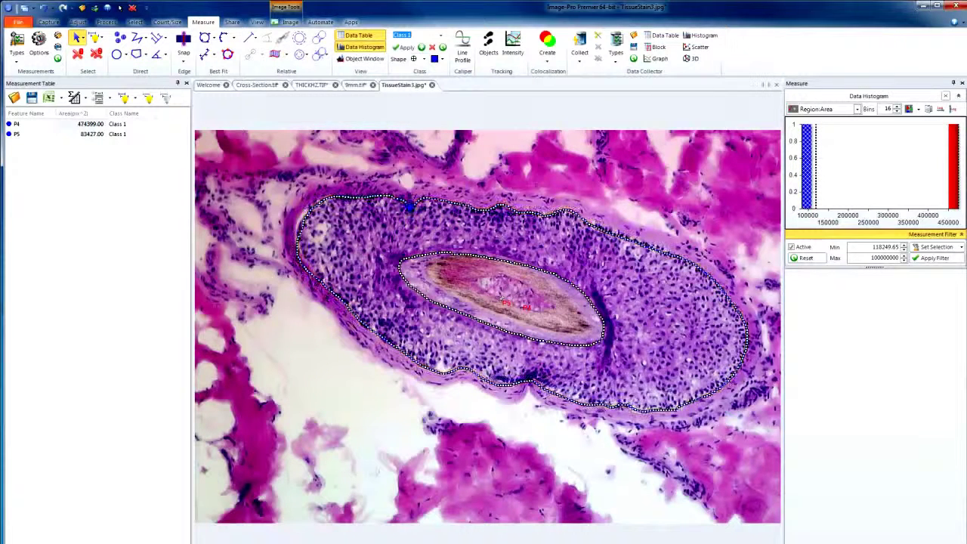
click(274, 54)
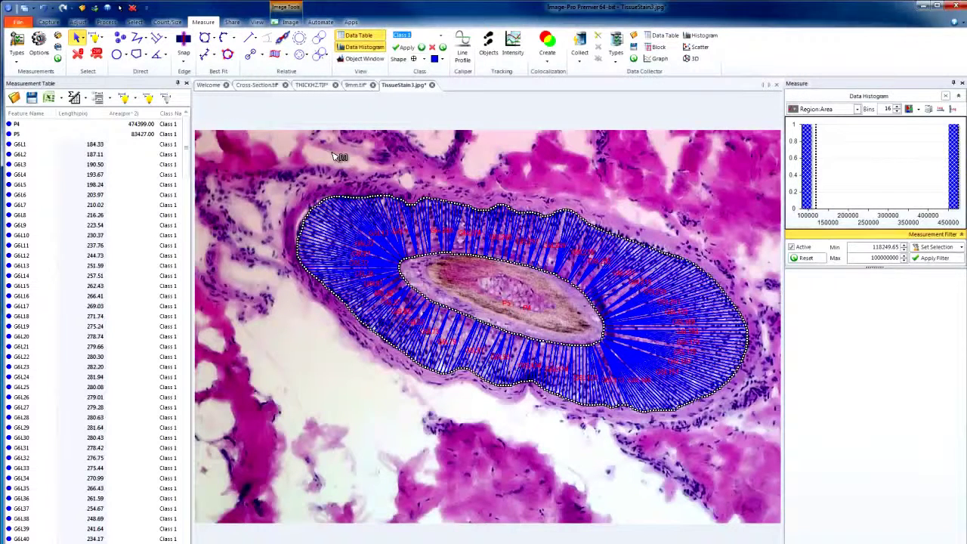
click(43, 144)
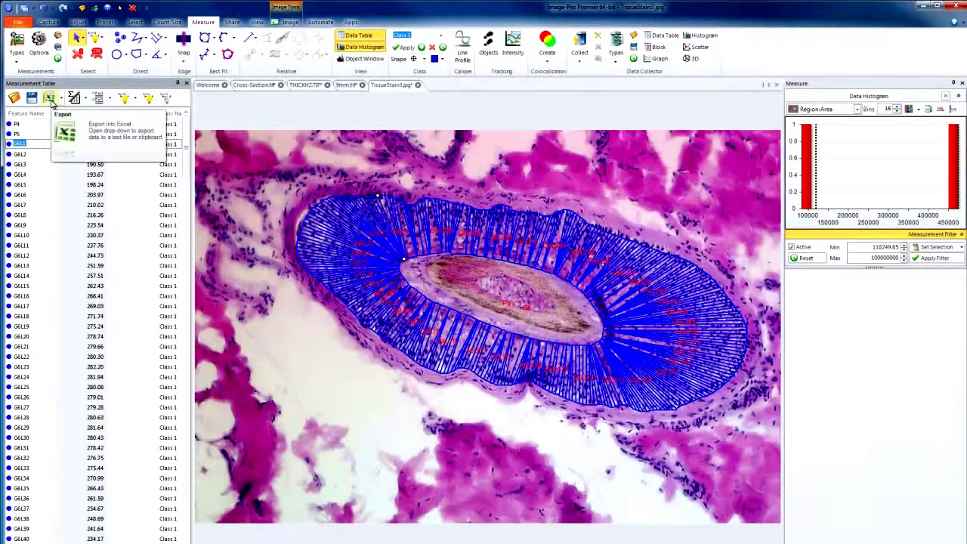
Step: Show summary statistics in an enlarged Measurement Table and delete the polygons P4 and P5
click(74, 97)
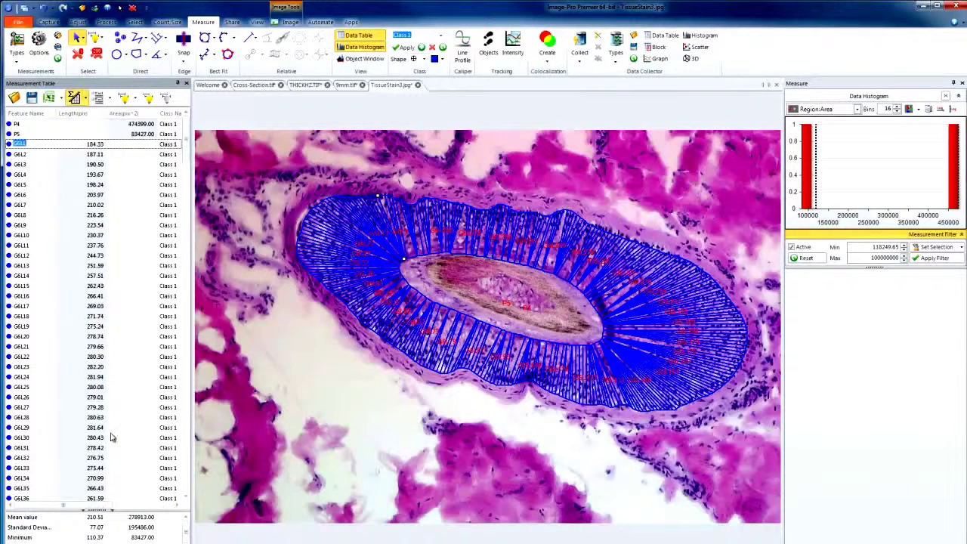
drag(110, 511, 111, 401)
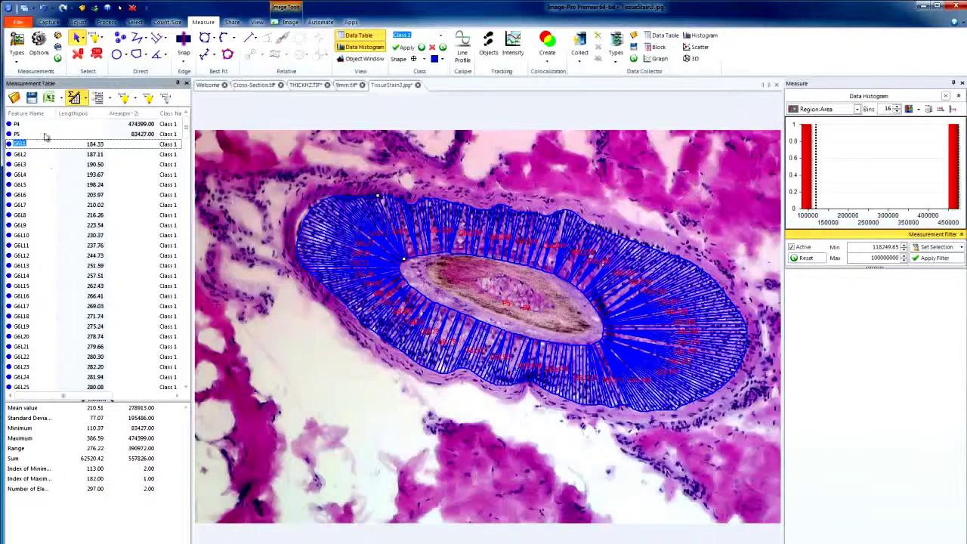
click(44, 126)
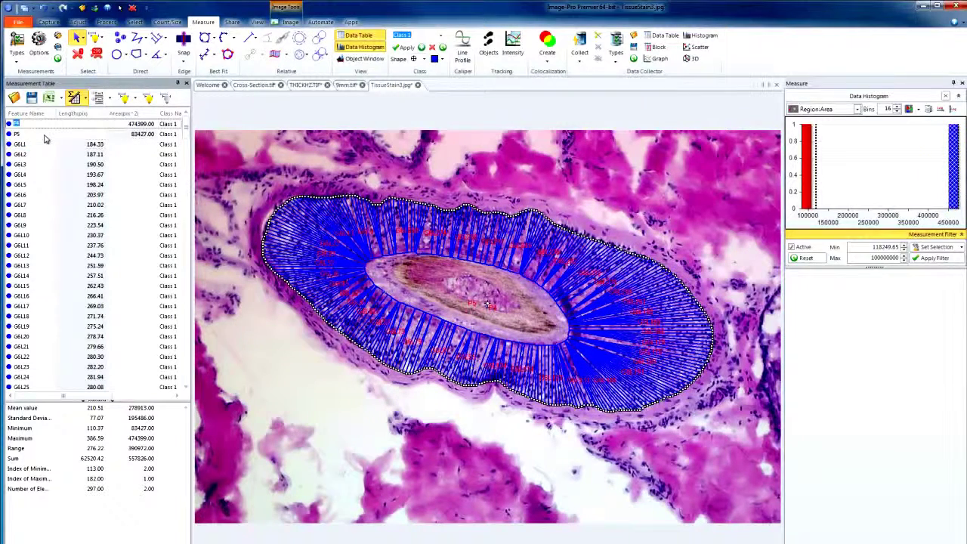
ctrl+click(41, 136)
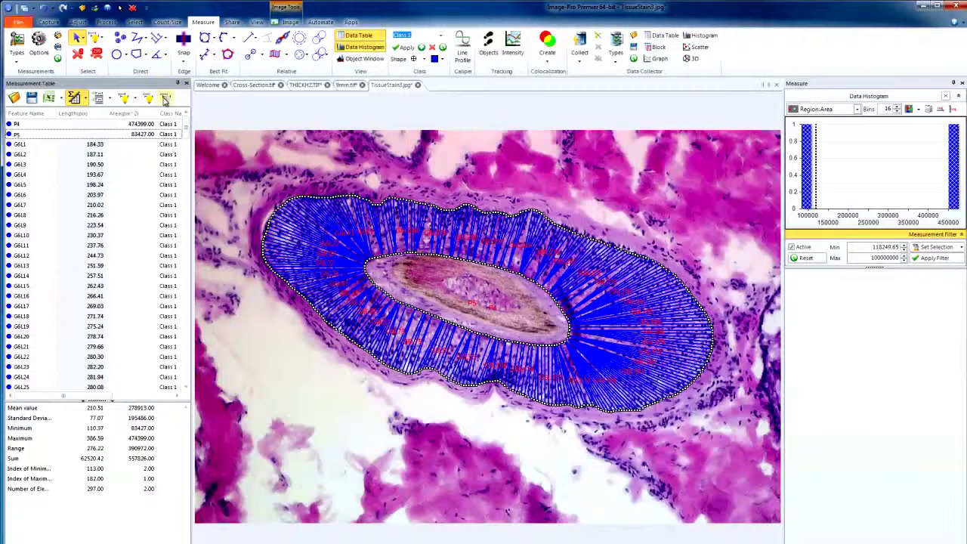
click(165, 98)
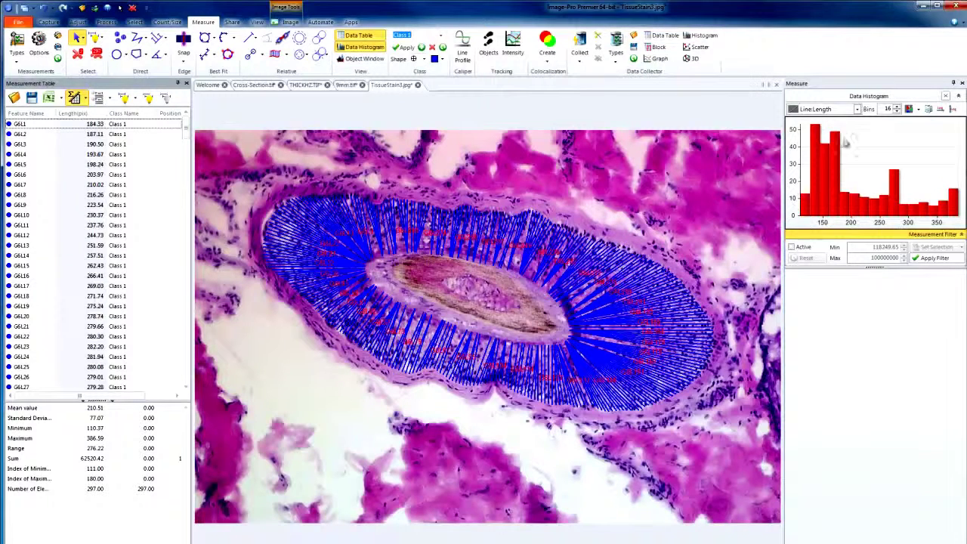
mouse_move(873, 147)
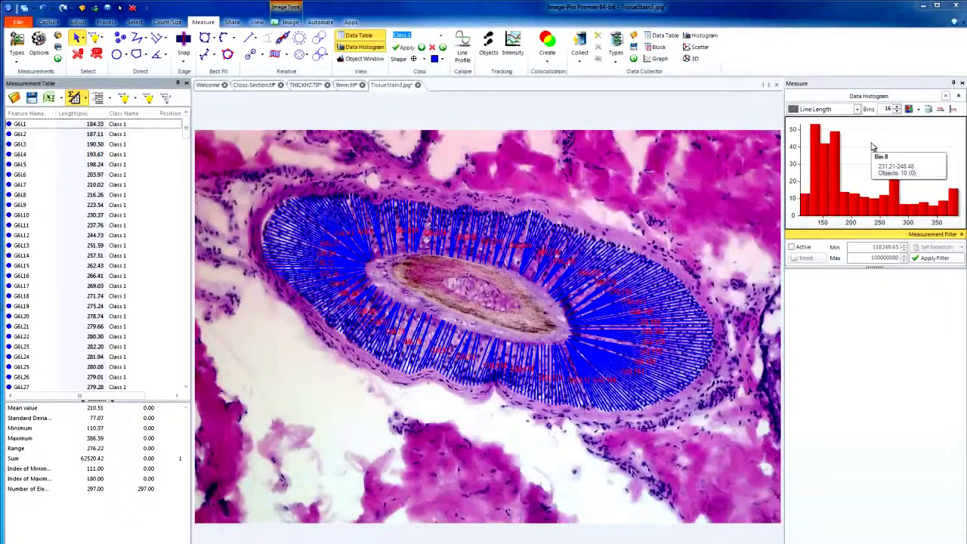